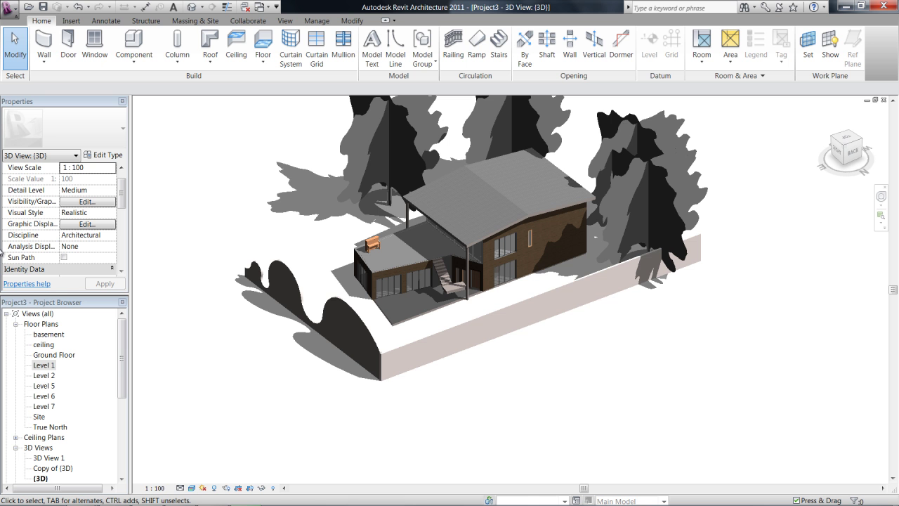
Open sheet A101 from the project's sheets and examine its title block
{"action": "left_click_drag", "start_coordinate": [120, 372], "coordinate": [120, 409]}
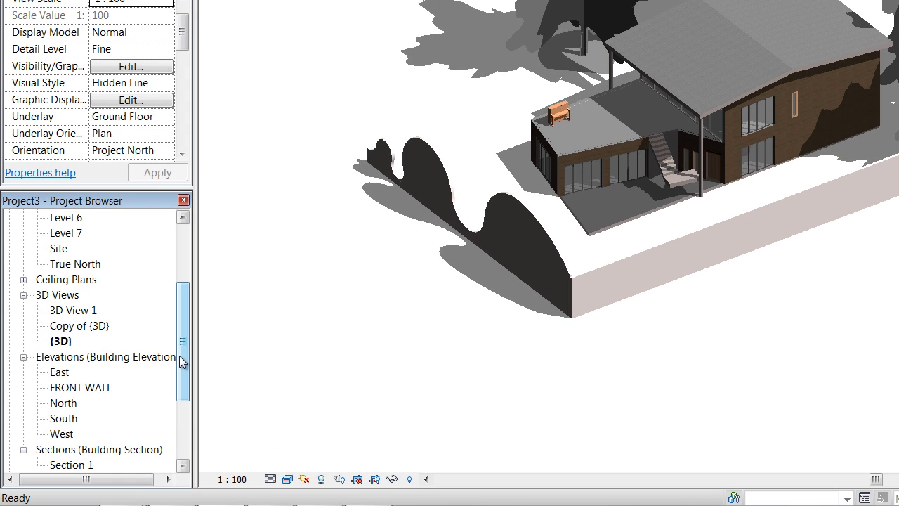
{"action": "left_click_drag", "start_coordinate": [187, 344], "coordinate": [179, 399]}
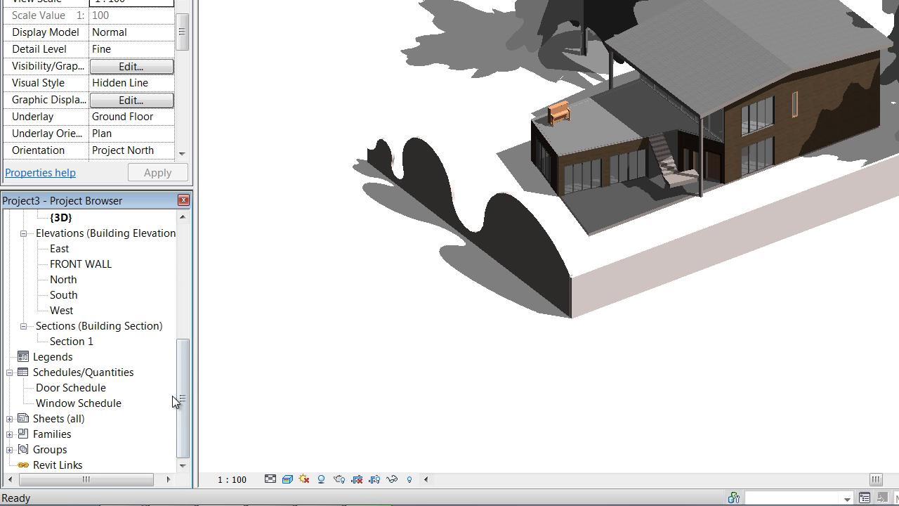
{"action": "left_click_drag", "start_coordinate": [130, 202], "coordinate": [112, 336]}
{"action": "left_click", "coordinate": [44, 419]}
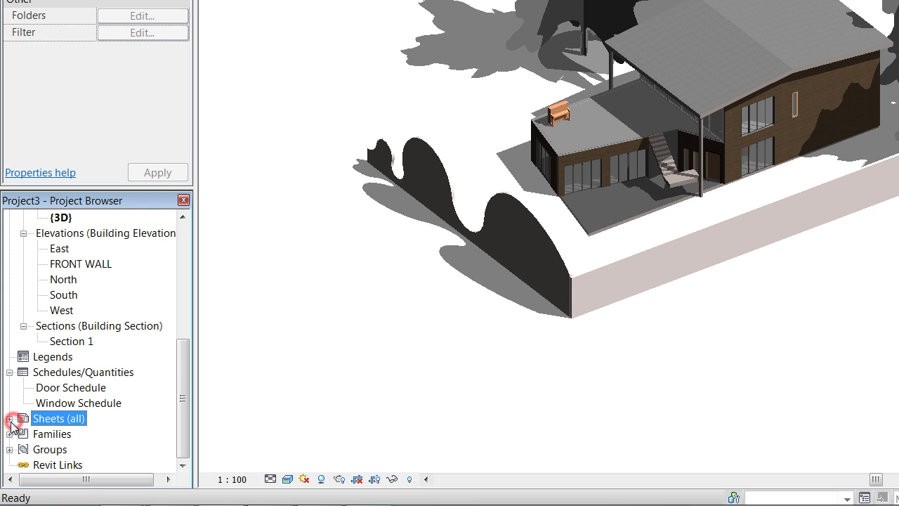
{"action": "left_click", "coordinate": [10, 419]}
{"action": "double_click", "coordinate": [68, 432]}
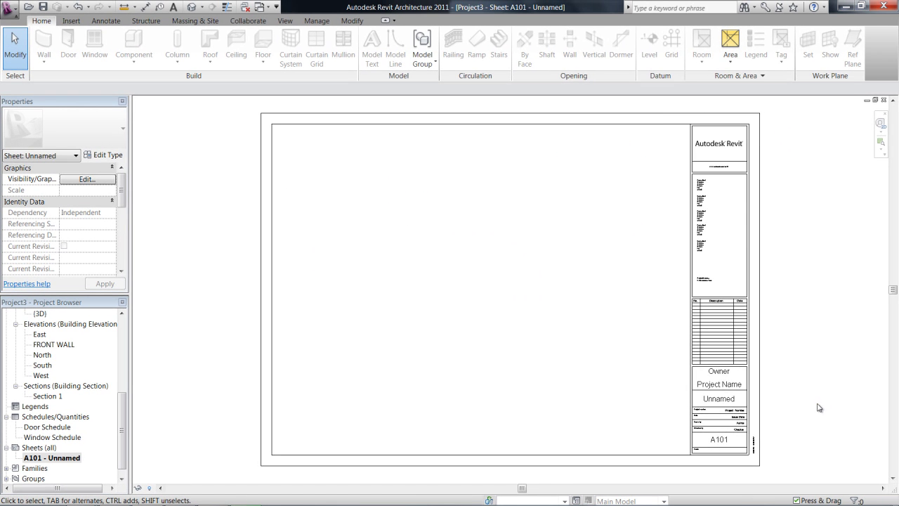
{"action": "scroll", "coordinate": [898, 397], "scroll_direction": "up", "scroll_amount": 3}
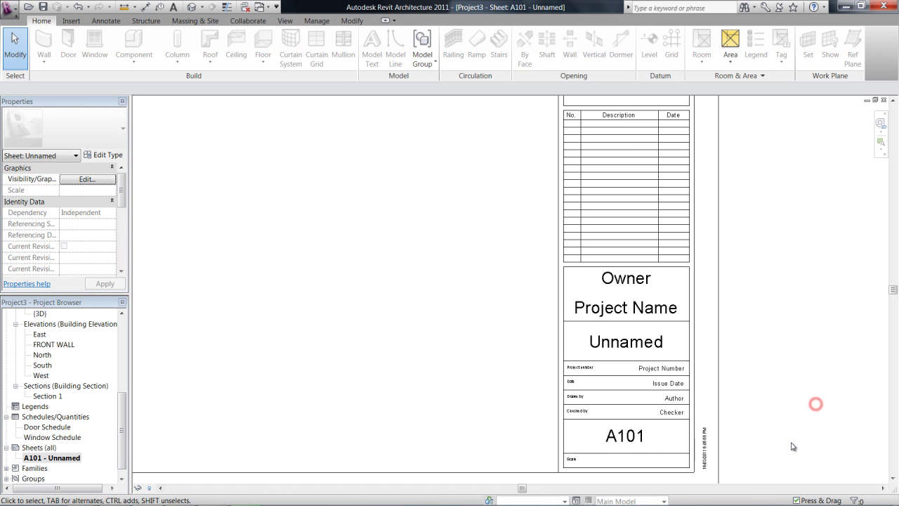
{"action": "scroll", "coordinate": [793, 446], "scroll_direction": "up", "scroll_amount": 2}
{"action": "scroll", "coordinate": [792, 445], "scroll_direction": "down", "scroll_amount": 3}
{"action": "scroll", "coordinate": [792, 445], "scroll_direction": "down", "scroll_amount": 2}
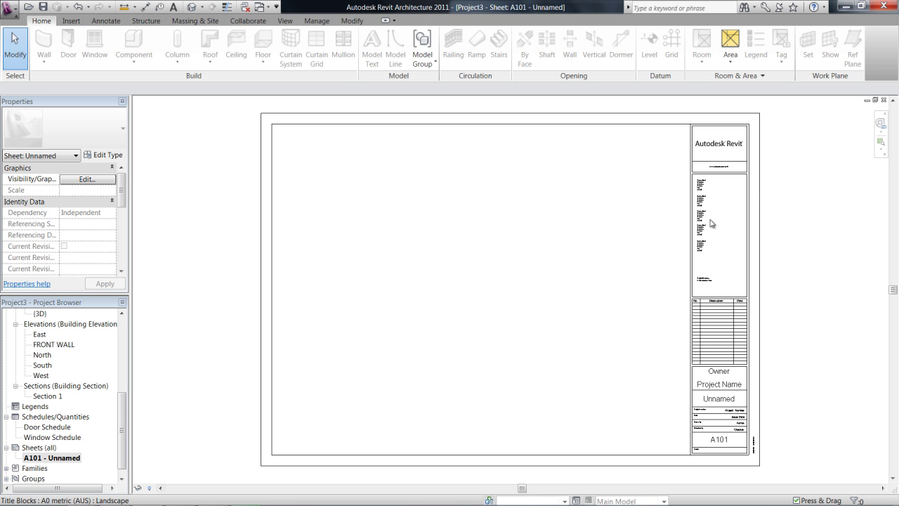
Delete sheet A101 and start creating a new sheet
{"action": "left_click", "coordinate": [77, 457]}
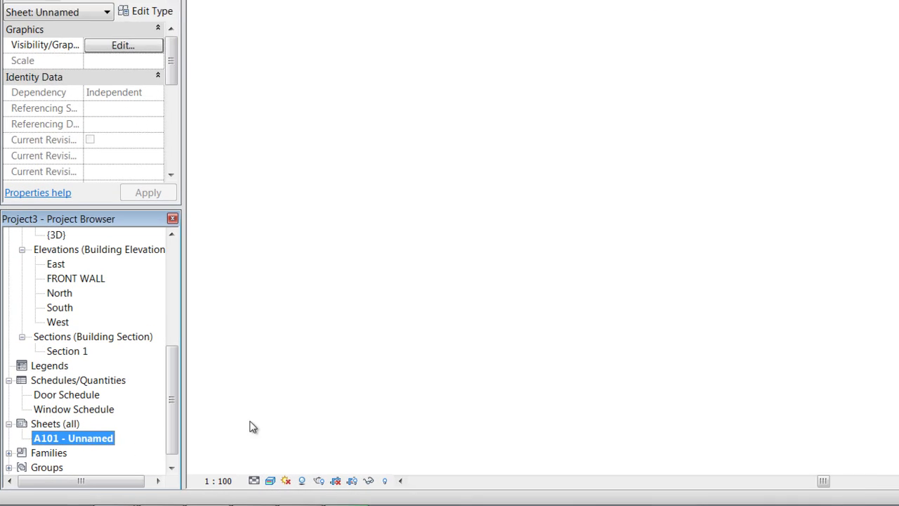
{"action": "left_click", "coordinate": [63, 425]}
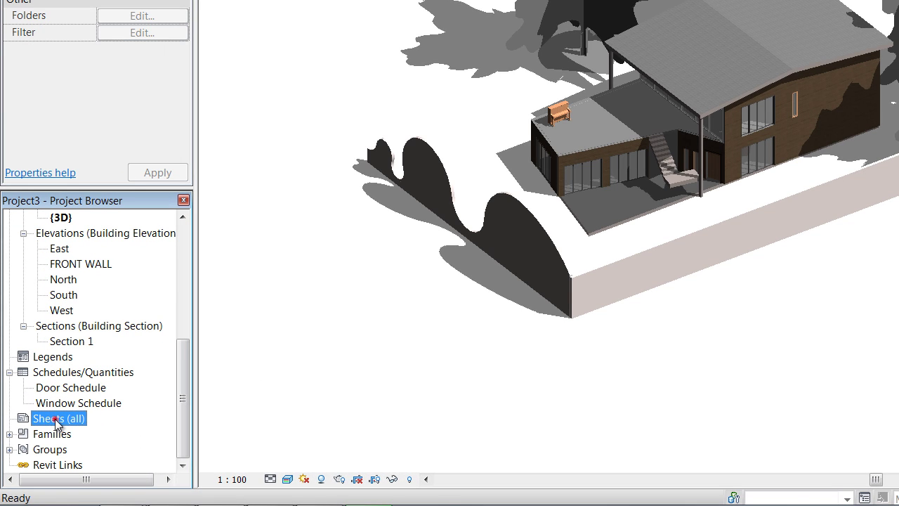
{"action": "right_click", "coordinate": [56, 425]}
{"action": "left_click", "coordinate": [72, 429]}
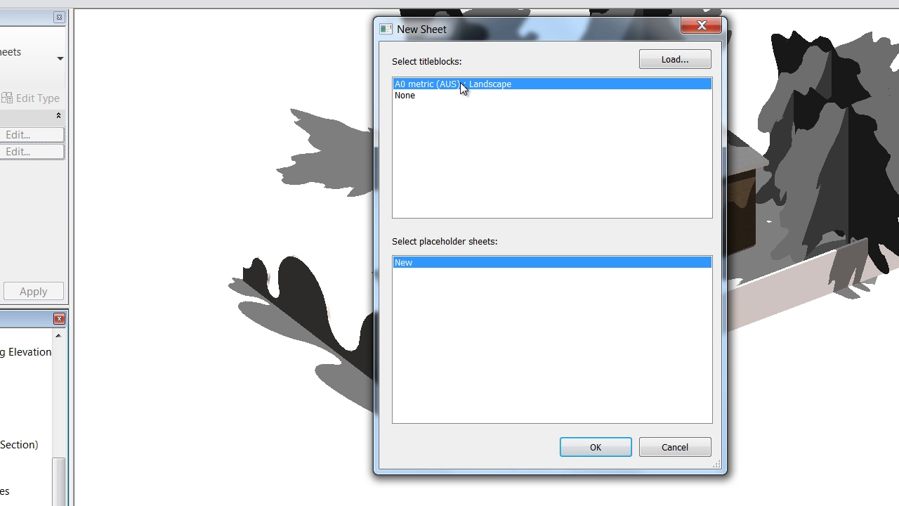
Open the Metric Library's Titleblocks folder to load another title block for the new sheet
{"action": "left_click", "coordinate": [442, 82]}
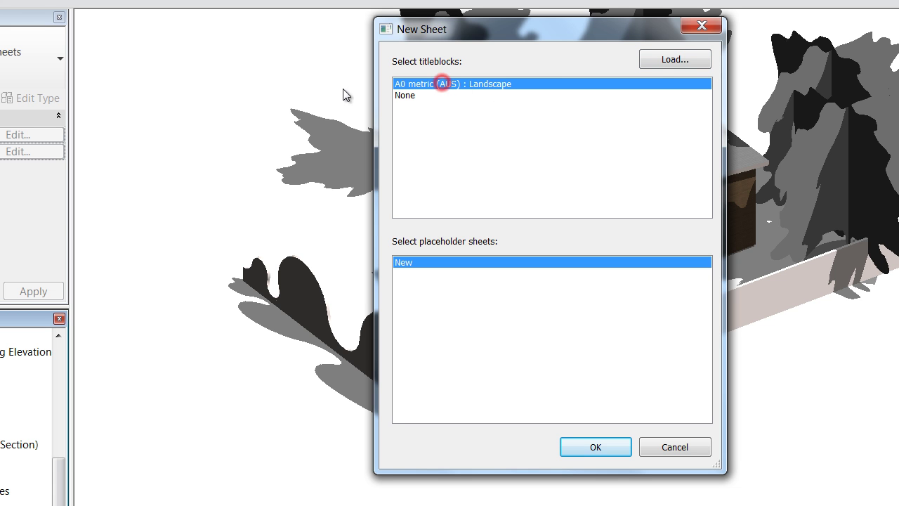
{"action": "left_click", "coordinate": [680, 61]}
{"action": "left_click_drag", "start_coordinate": [715, 160], "coordinate": [711, 288]}
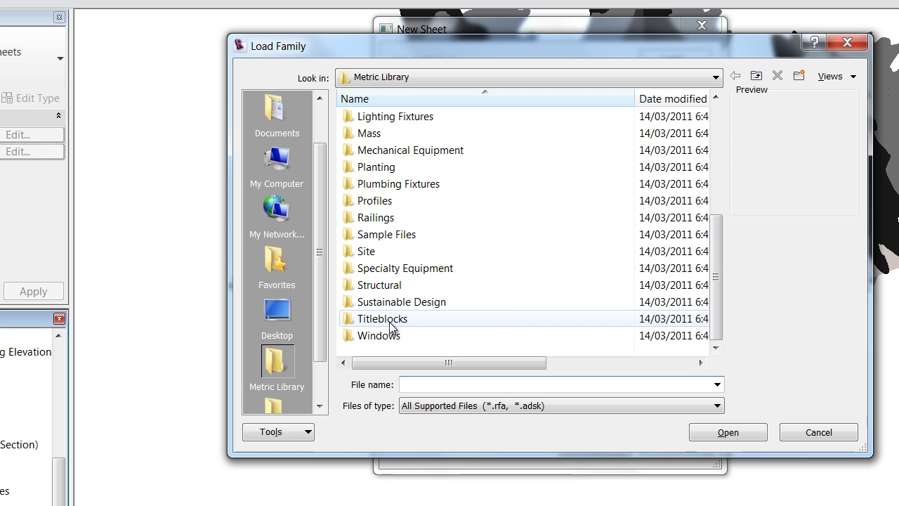
{"action": "left_click_drag", "start_coordinate": [326, 309], "coordinate": [305, 339]}
{"action": "left_click", "coordinate": [283, 308]}
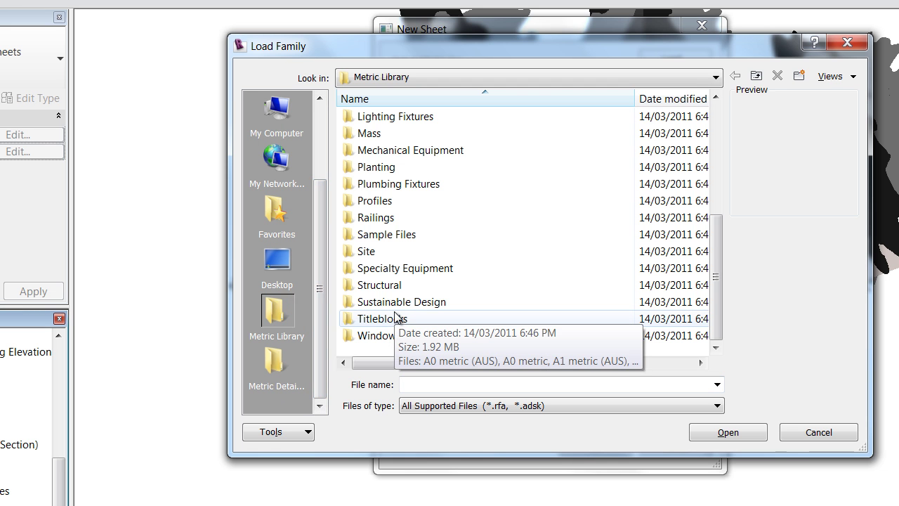
{"action": "double_click", "coordinate": [421, 318]}
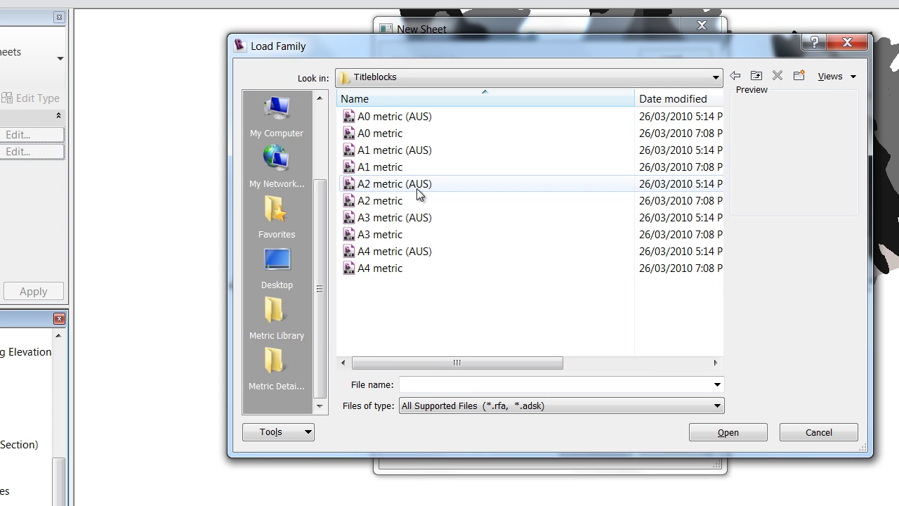
Load the A3 metric (AUS) title block and create the new sheet with it
{"action": "left_click", "coordinate": [413, 217]}
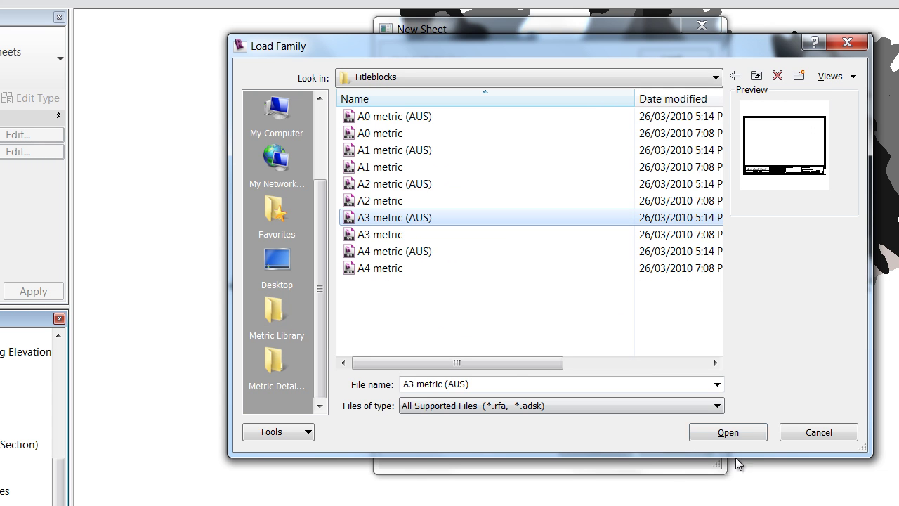
{"action": "left_click", "coordinate": [396, 232]}
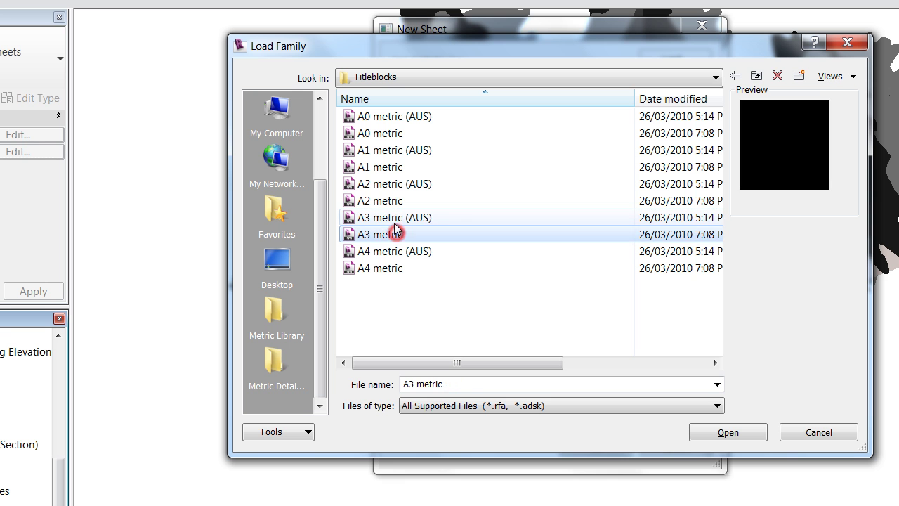
{"action": "left_click", "coordinate": [398, 218]}
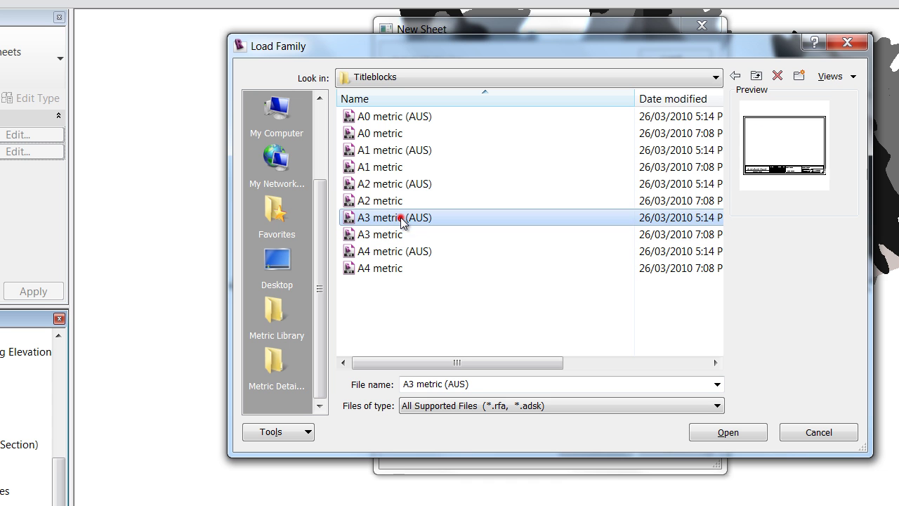
{"action": "left_click", "coordinate": [731, 430]}
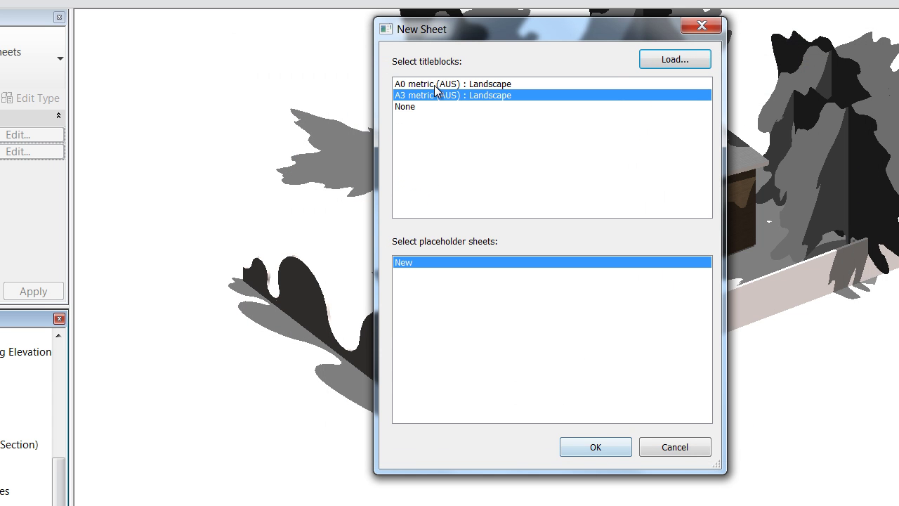
{"action": "left_click", "coordinate": [599, 449]}
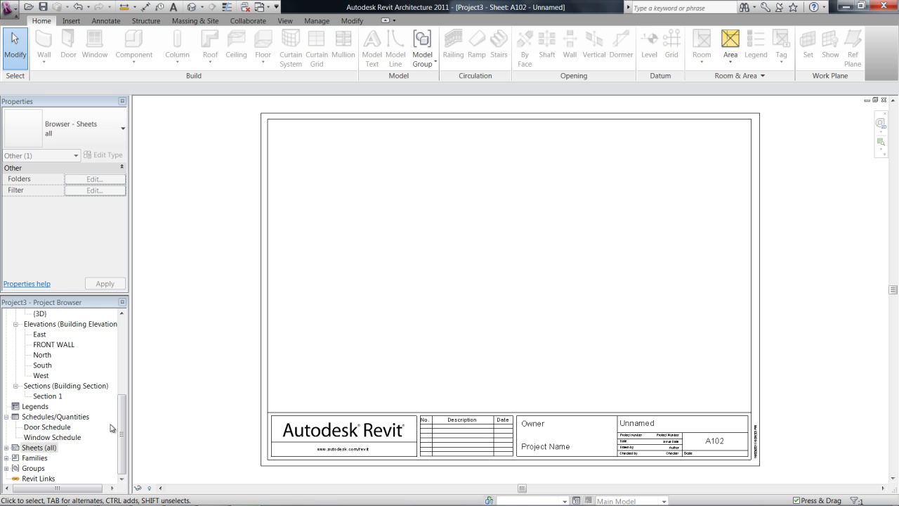
Rename the new sheet A102 as Plan
{"action": "left_click", "coordinate": [32, 448]}
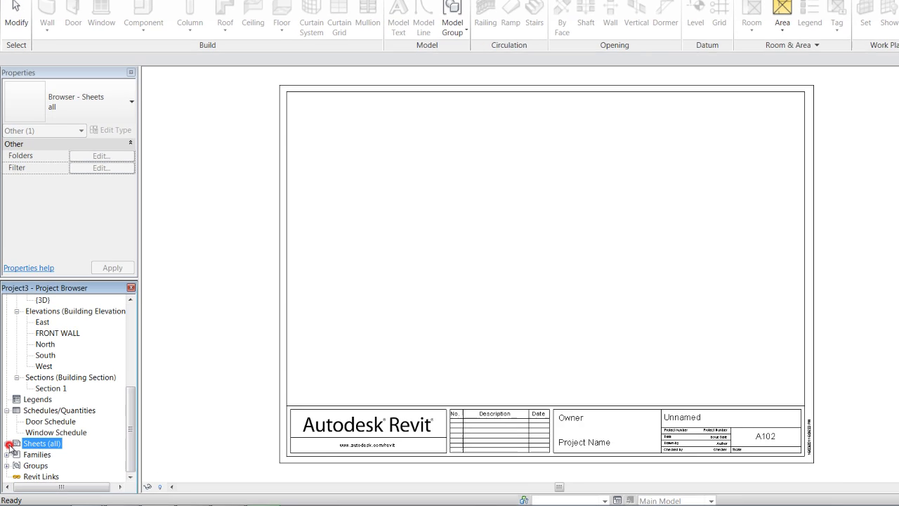
{"action": "left_click", "coordinate": [6, 448]}
{"action": "left_click", "coordinate": [39, 460]}
{"action": "left_click", "coordinate": [56, 419]}
{"action": "left_click", "coordinate": [78, 434]}
{"action": "left_click", "coordinate": [141, 430]}
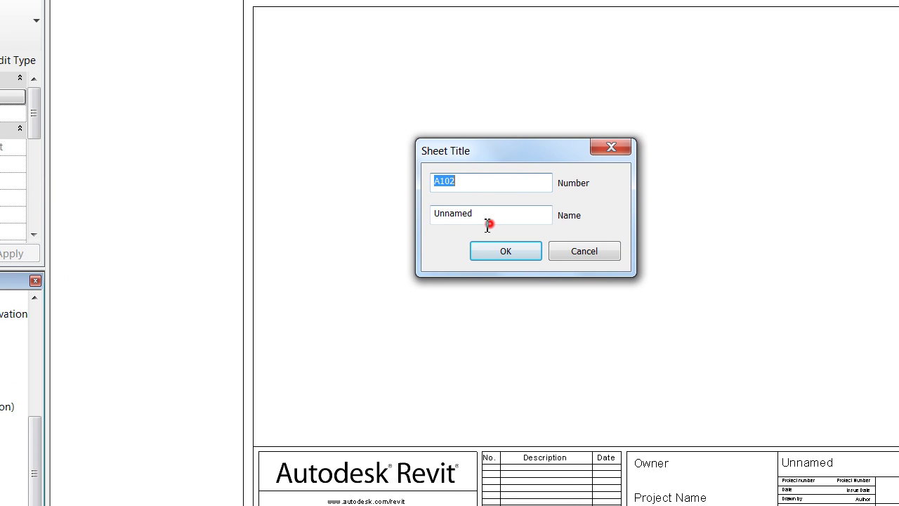
{"action": "double_click", "coordinate": [487, 218]}
{"action": "type", "text": "Plan"}
{"action": "key", "text": "Return"}
{"action": "left_click", "coordinate": [311, 373]}
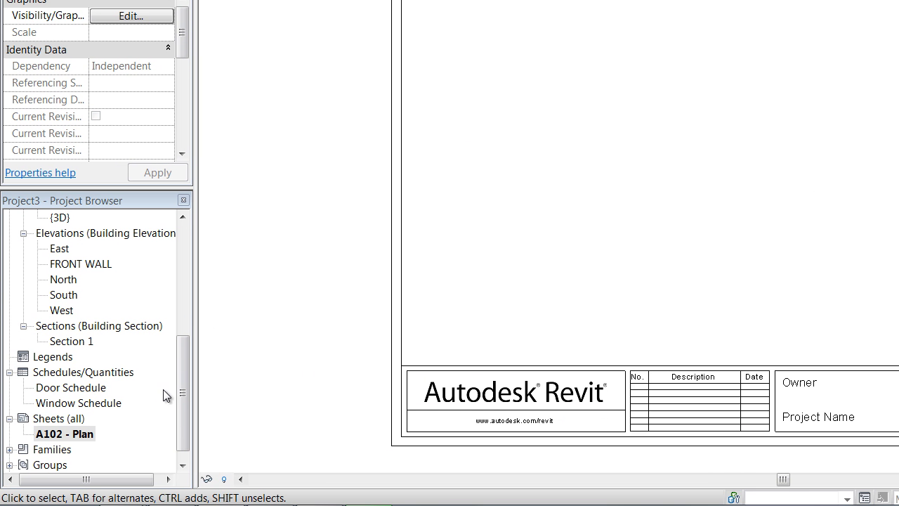
Place the Ground Floor plan view on sheet A102, centred above the title block
{"action": "left_click_drag", "start_coordinate": [182, 376], "coordinate": [184, 319]}
{"action": "left_click", "coordinate": [267, 283]}
{"action": "left_click", "coordinate": [78, 418]}
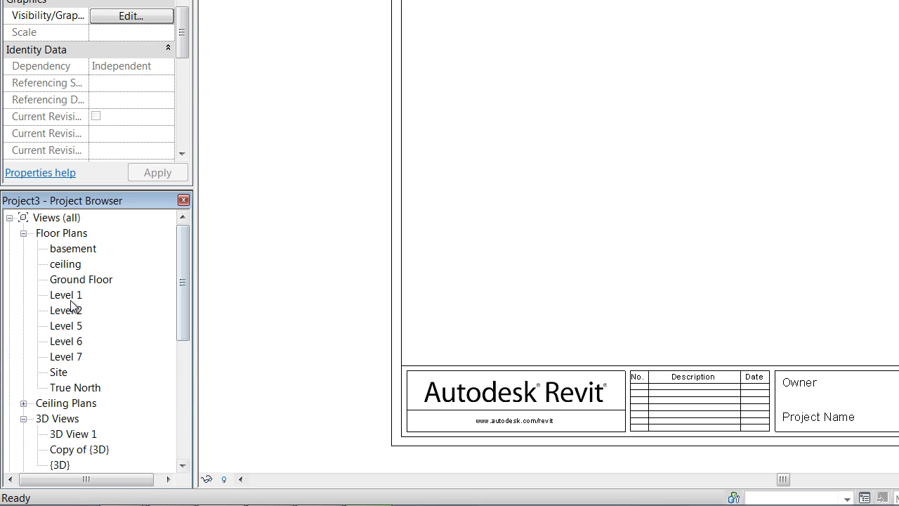
{"action": "left_click", "coordinate": [70, 280]}
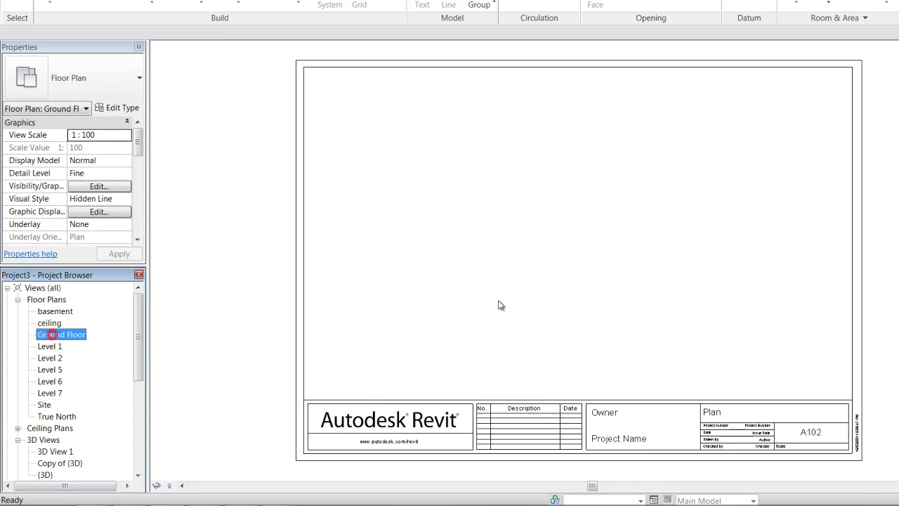
{"action": "left_click_drag", "start_coordinate": [523, 306], "coordinate": [466, 293]}
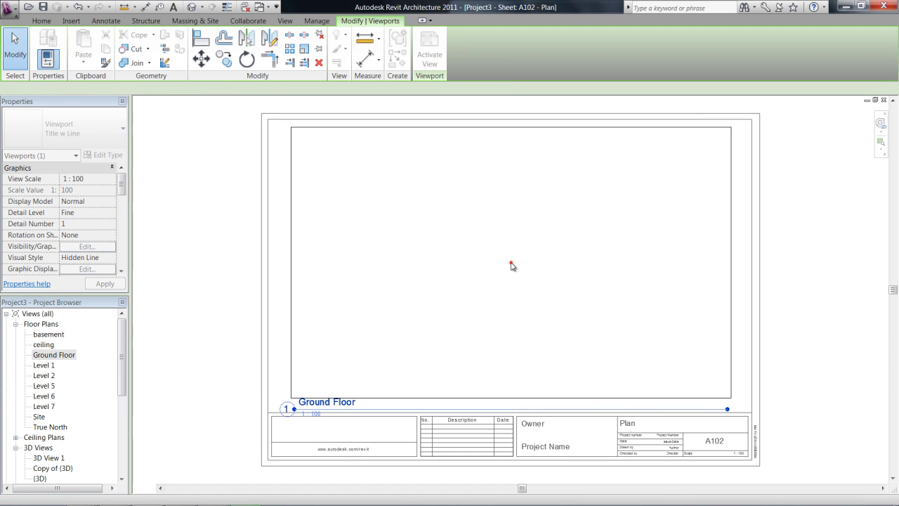
{"action": "left_click", "coordinate": [513, 266]}
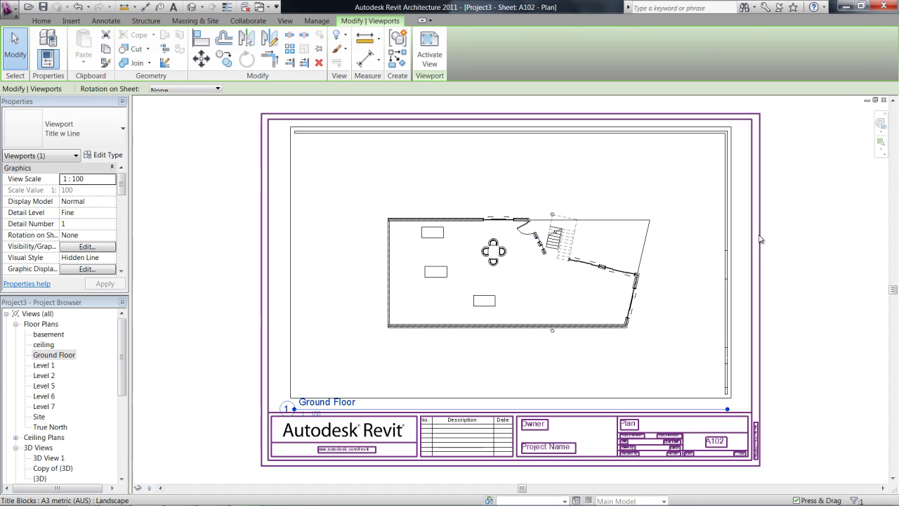
{"action": "left_click", "coordinate": [800, 235]}
Move the Ground Floor viewport so the building outline sits in the upper-left corner of the sheet
{"action": "middle_click_drag", "start_coordinate": [798, 325], "coordinate": [700, 295]}
{"action": "scroll", "coordinate": [701, 295], "scroll_direction": "down", "scroll_amount": 2}
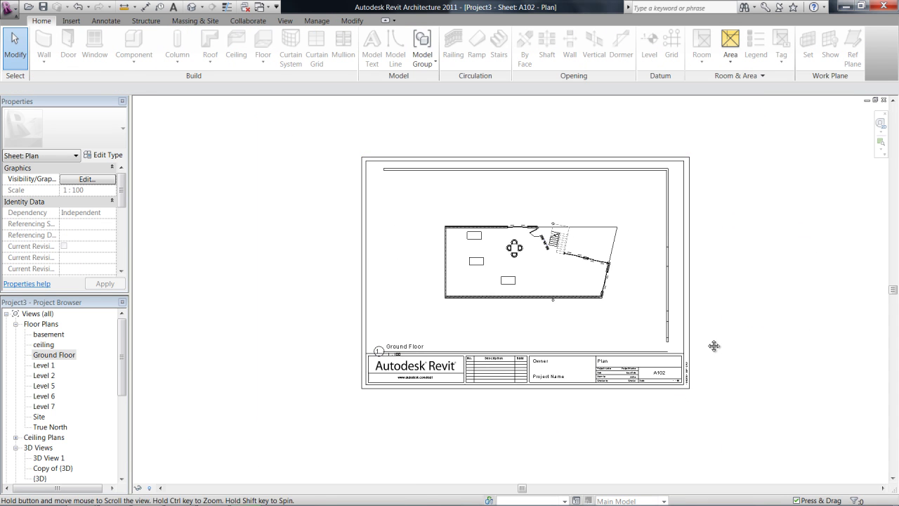
{"action": "middle_click_drag", "start_coordinate": [703, 345], "coordinate": [683, 345]}
{"action": "scroll", "coordinate": [667, 430], "scroll_direction": "up", "scroll_amount": 2}
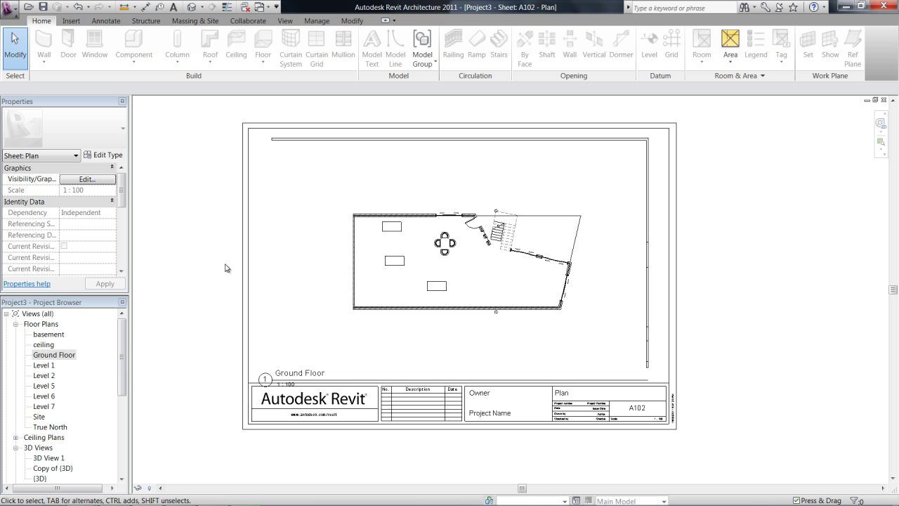
{"action": "left_click", "coordinate": [291, 183]}
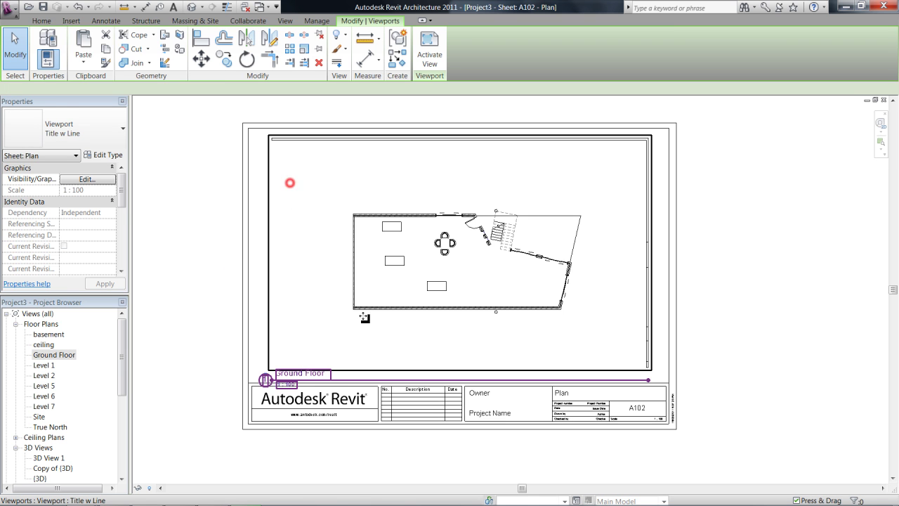
{"action": "left_click_drag", "start_coordinate": [268, 272], "coordinate": [204, 232]}
{"action": "scroll", "coordinate": [349, 262], "scroll_direction": "down", "scroll_amount": 3}
{"action": "left_click_drag", "start_coordinate": [390, 238], "coordinate": [358, 206]}
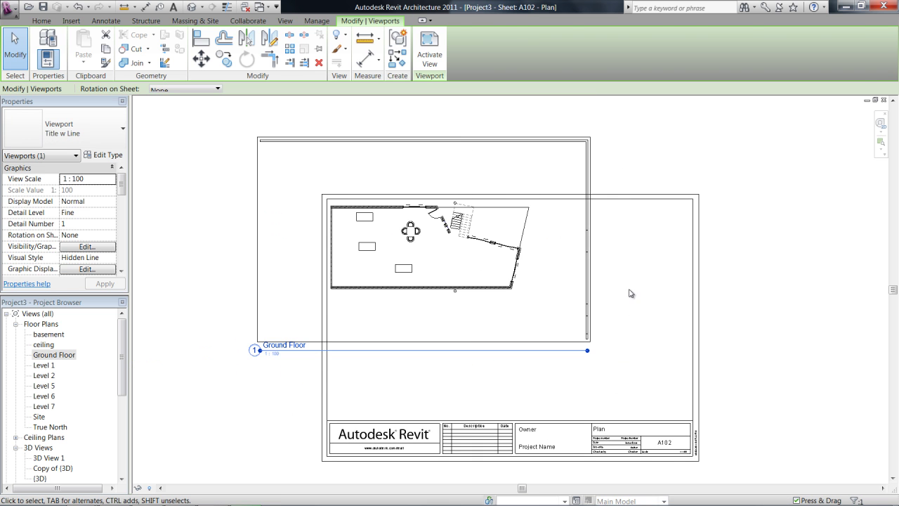
{"action": "left_click", "coordinate": [572, 281]}
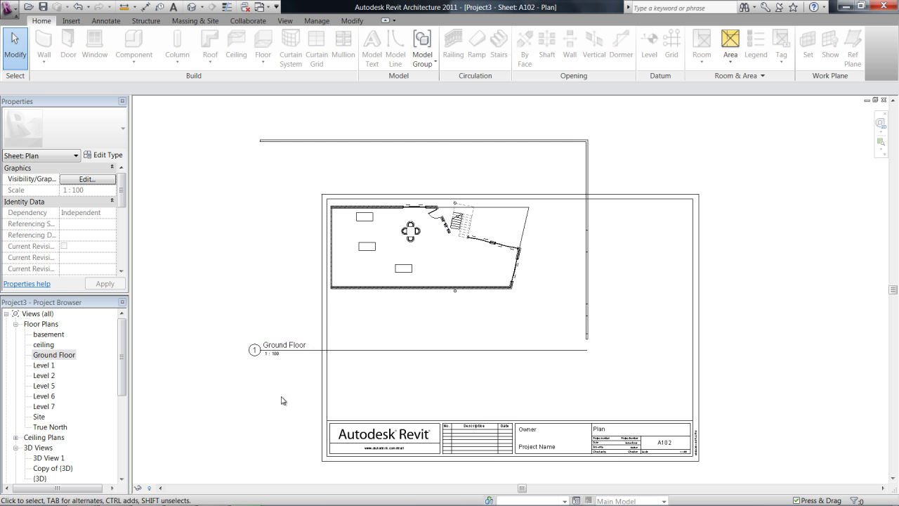
Activate the Ground Floor viewport for editing, turning on view cropping and the display of its crop region
{"action": "left_click", "coordinate": [277, 138]}
{"action": "right_click", "coordinate": [290, 179]}
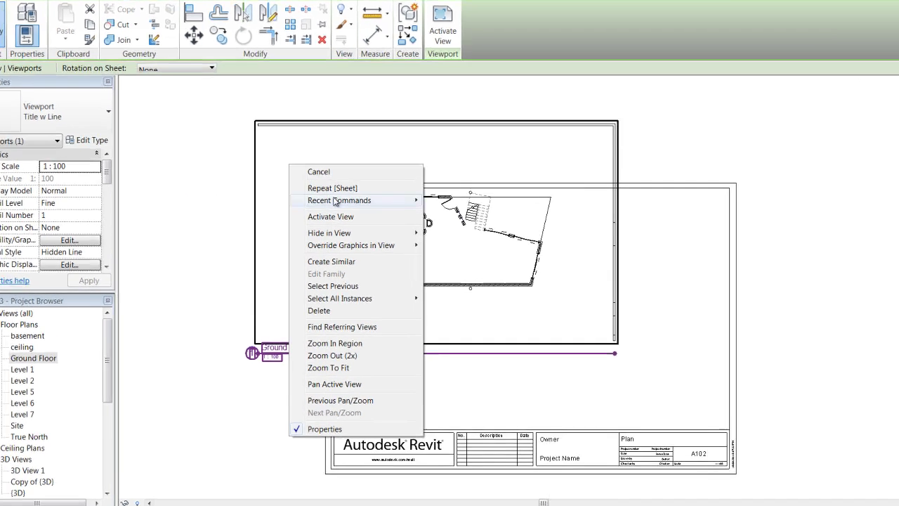
{"action": "left_click", "coordinate": [316, 225]}
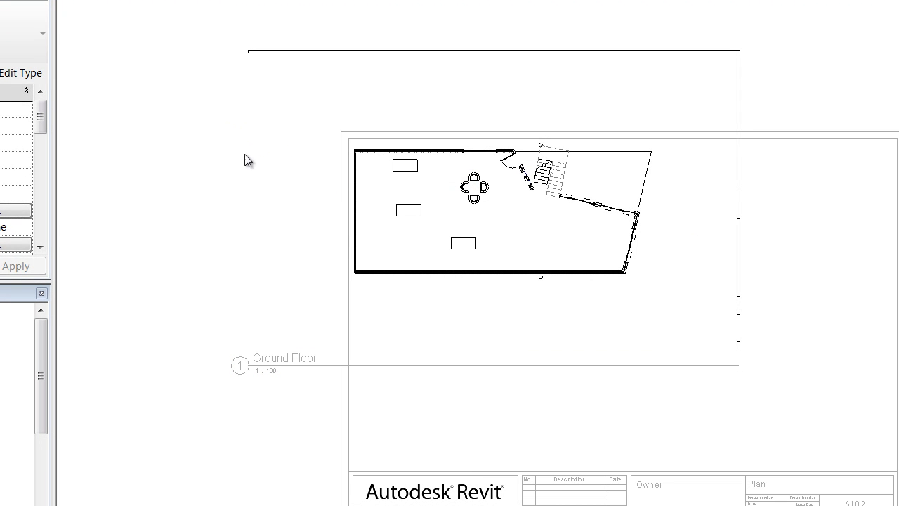
{"action": "left_click", "coordinate": [190, 308]}
{"action": "left_click", "coordinate": [338, 480]}
{"action": "left_click", "coordinate": [356, 480]}
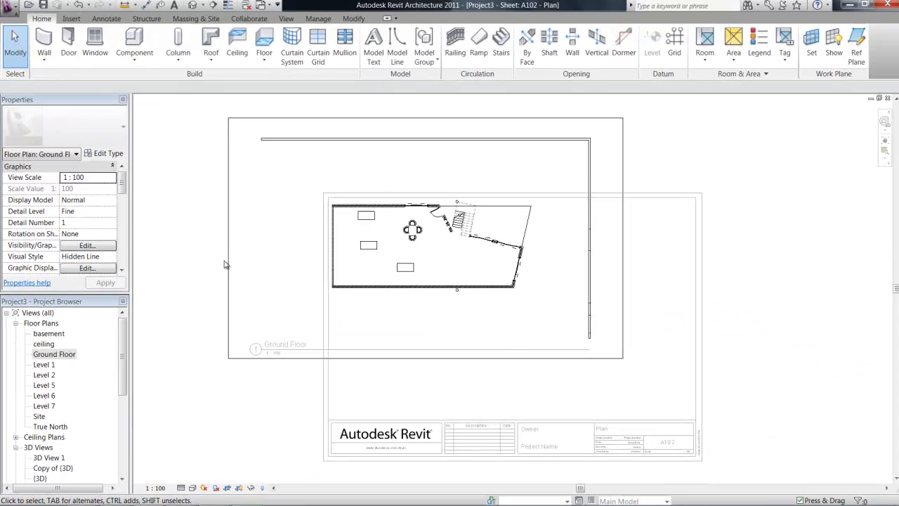
Shrink the Ground Floor crop region on all four sides to fit closely around the building, excluding the boundary walls
{"action": "left_click", "coordinate": [344, 139]}
{"action": "left_click_drag", "start_coordinate": [225, 240], "coordinate": [321, 243]}
{"action": "left_click_drag", "start_coordinate": [471, 119], "coordinate": [470, 183]}
{"action": "left_click_drag", "start_coordinate": [621, 269], "coordinate": [553, 275]}
{"action": "left_click_drag", "start_coordinate": [437, 359], "coordinate": [435, 302]}
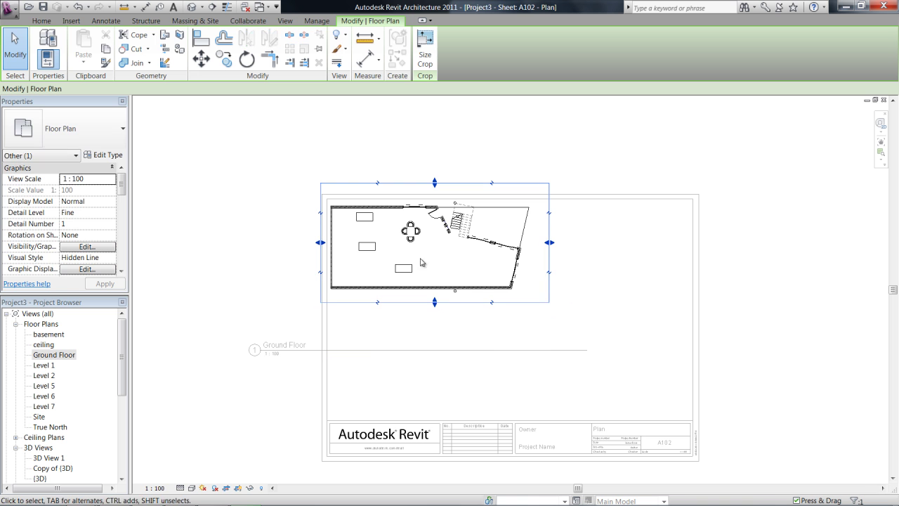
Deactivate the cropped Ground Floor view and move its viewport fully inside the border of the Plan sheet
{"action": "left_click", "coordinate": [316, 251]}
{"action": "right_click", "coordinate": [294, 200]}
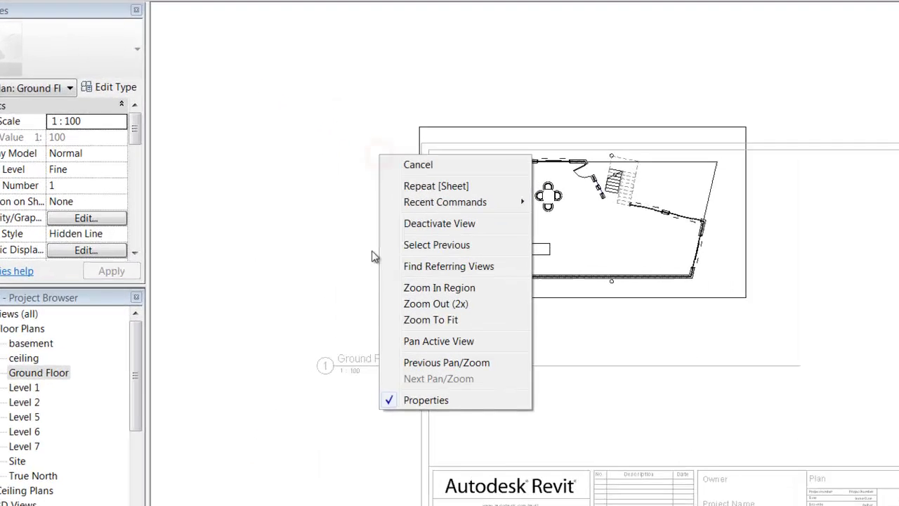
{"action": "left_click", "coordinate": [457, 223]}
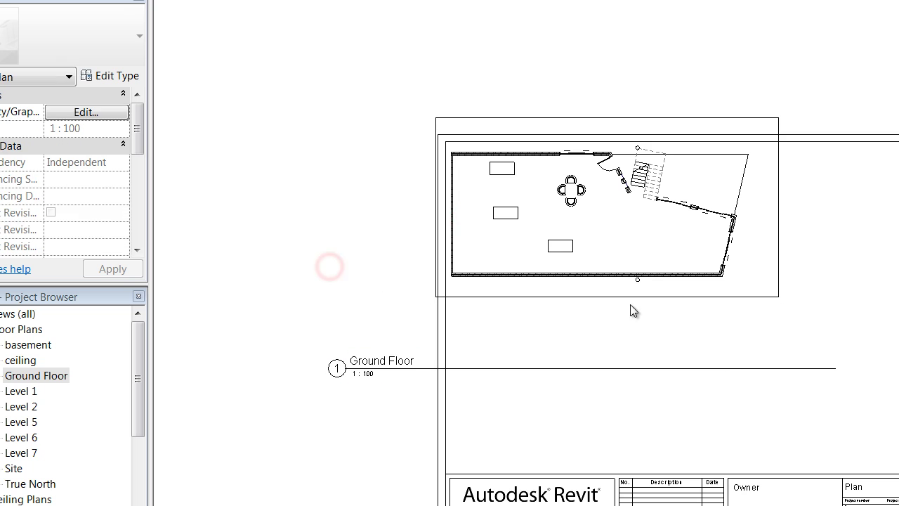
{"action": "left_click", "coordinate": [661, 118]}
{"action": "left_click_drag", "start_coordinate": [661, 118], "coordinate": [693, 338]}
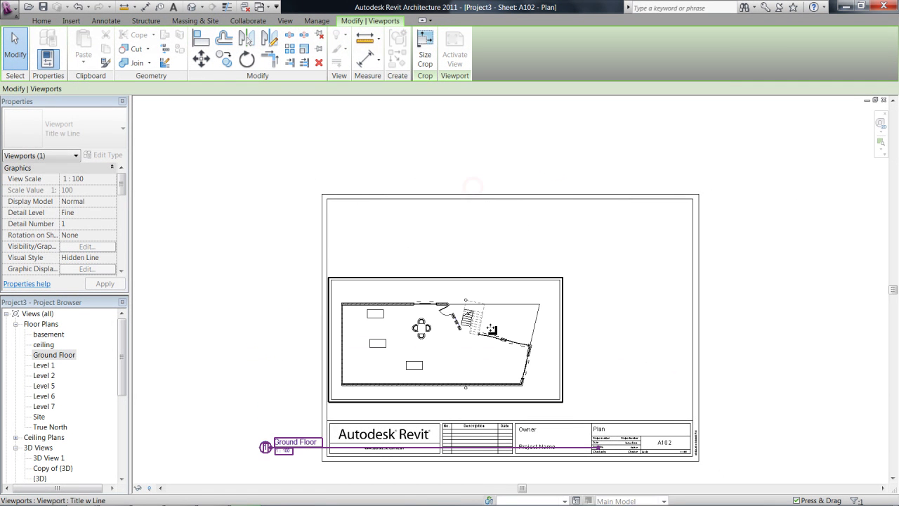
{"action": "left_click_drag", "start_coordinate": [468, 286], "coordinate": [467, 253]}
{"action": "left_click", "coordinate": [682, 283]}
{"action": "left_click", "coordinate": [530, 282]}
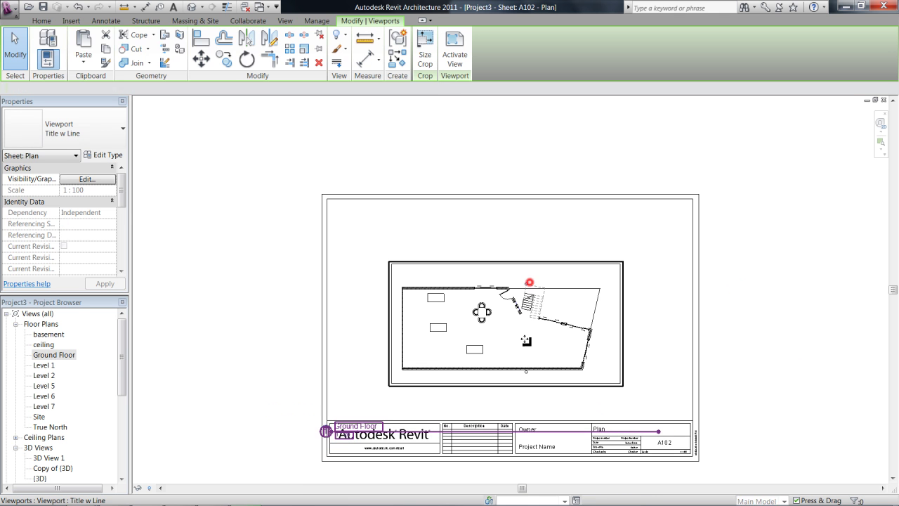
{"action": "mouse_move", "coordinate": [531, 283]}
{"action": "left_mouse_down"}
{"action": "mouse_move", "coordinate": [576, 288]}
{"action": "mouse_move", "coordinate": [424, 305]}
{"action": "mouse_move", "coordinate": [429, 277]}
{"action": "mouse_move", "coordinate": [534, 296]}
{"action": "mouse_move", "coordinate": [530, 282]}
{"action": "left_mouse_up"}
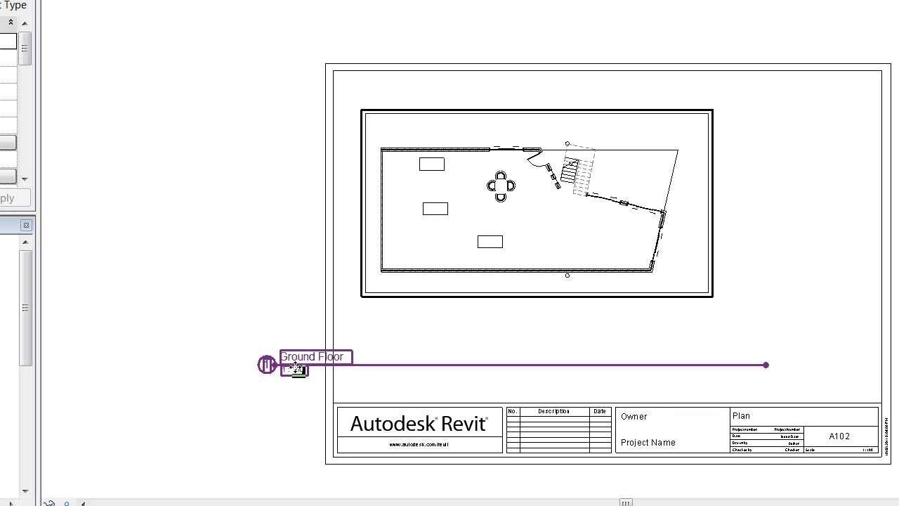
Shorten the Ground Floor title line to just past its text and move the title inside the sheet border beneath the plan
{"action": "left_click", "coordinate": [301, 393]}
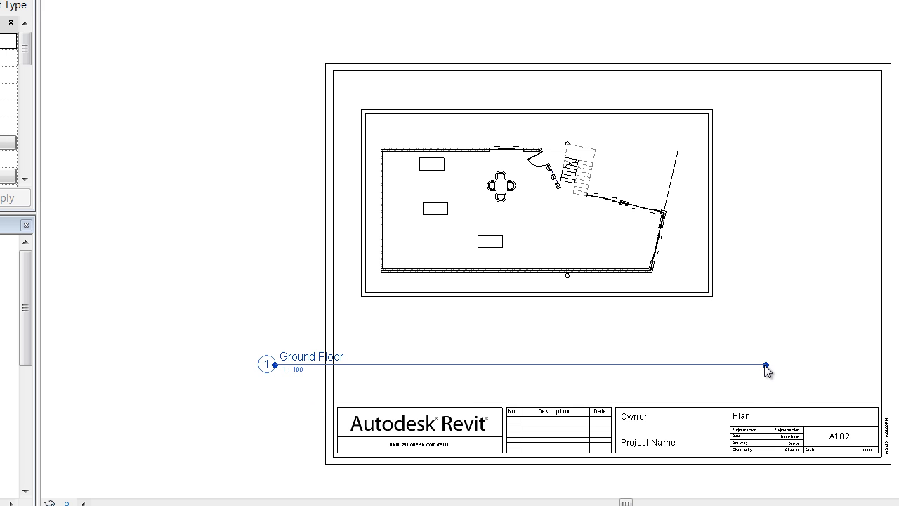
{"action": "left_click_drag", "start_coordinate": [768, 367], "coordinate": [367, 375]}
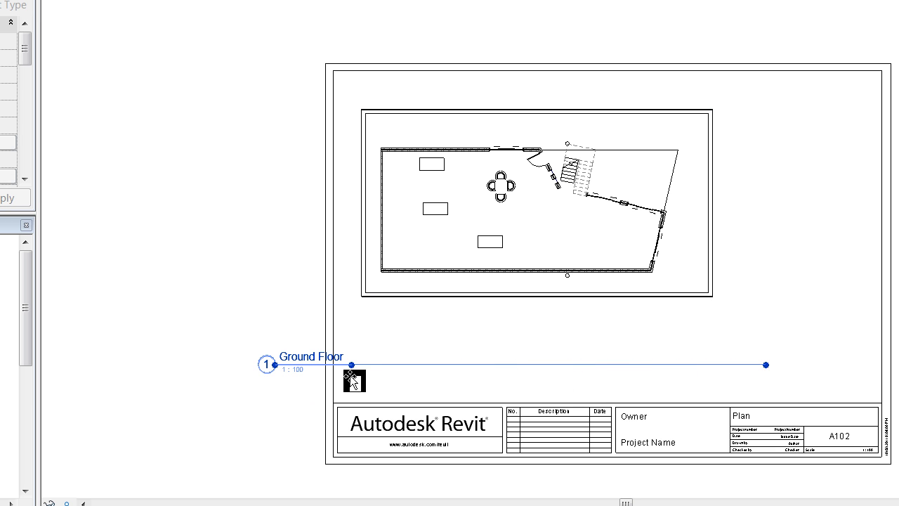
{"action": "left_click", "coordinate": [161, 280]}
{"action": "left_click", "coordinate": [288, 357]}
{"action": "left_click", "coordinate": [237, 297]}
{"action": "left_click", "coordinate": [287, 357]}
{"action": "left_click_drag", "start_coordinate": [287, 363], "coordinate": [417, 317]}
Move the Ground Floor viewport down close to the title block and place its title in the drawing area's lower-left corner
{"action": "left_click", "coordinate": [588, 351]}
{"action": "left_click", "coordinate": [516, 200]}
{"action": "left_click_drag", "start_coordinate": [507, 149], "coordinate": [575, 230]}
{"action": "left_click", "coordinate": [817, 268]}
{"action": "left_click_drag", "start_coordinate": [506, 383], "coordinate": [396, 382]}
{"action": "left_click", "coordinate": [374, 308]}
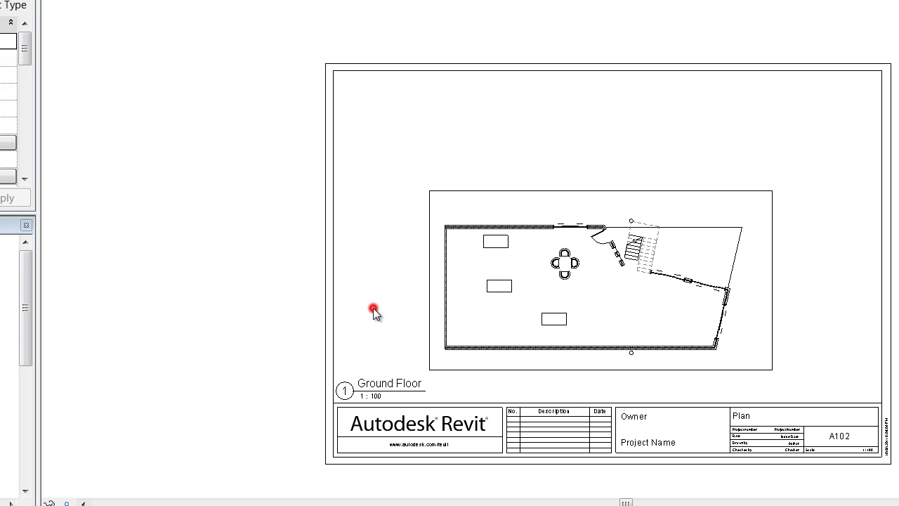
Place the North elevation on the sheet above the Ground Floor plan and activate its viewport for editing
{"action": "left_click_drag", "start_coordinate": [22, 334], "coordinate": [18, 425]}
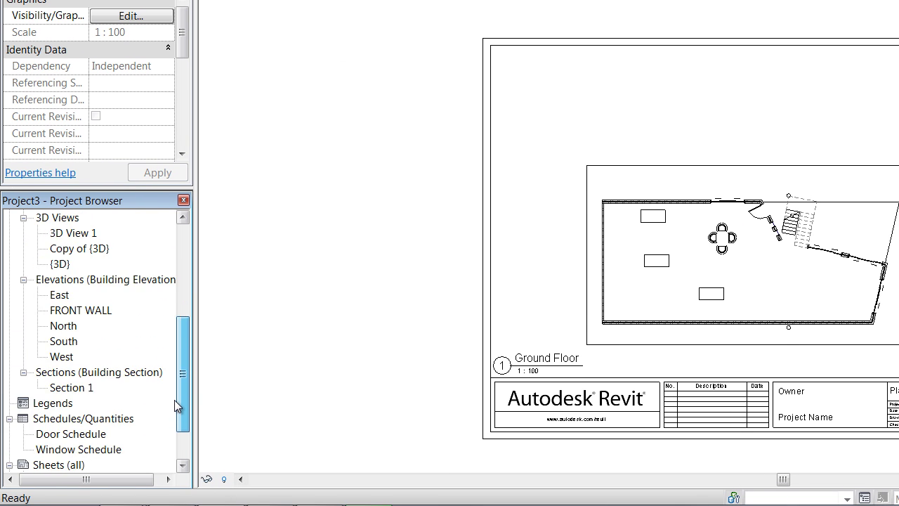
{"action": "scroll", "coordinate": [174, 407], "scroll_direction": "down", "scroll_amount": 2}
{"action": "scroll", "coordinate": [175, 404], "scroll_direction": "up", "scroll_amount": 3}
{"action": "left_click", "coordinate": [63, 372]}
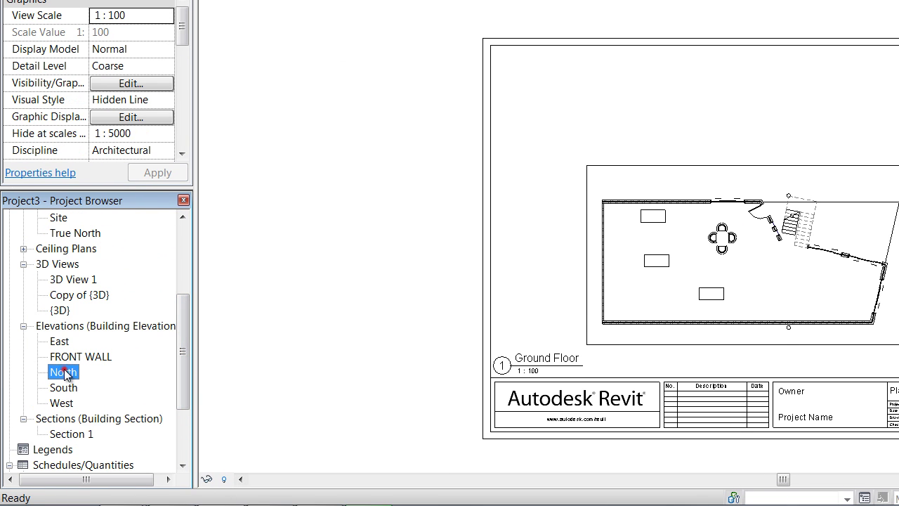
{"action": "left_click_drag", "start_coordinate": [60, 376], "coordinate": [428, 232]}
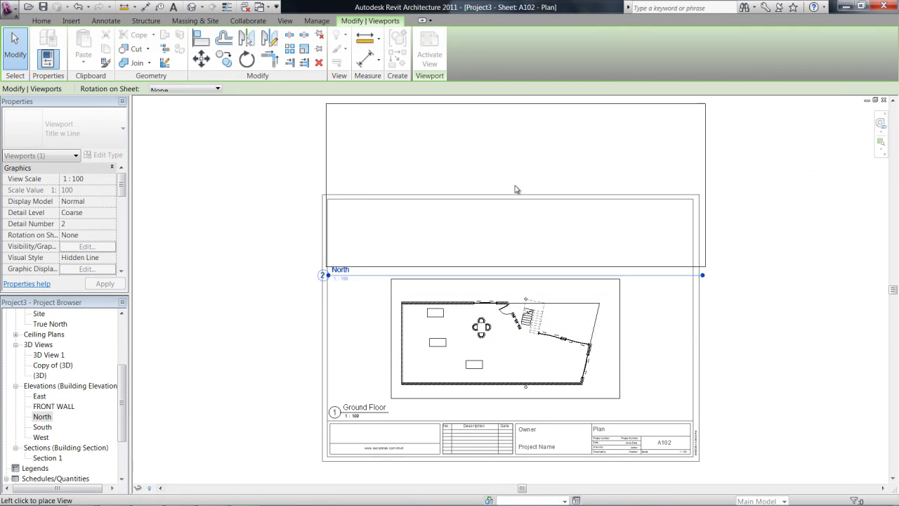
{"action": "left_click", "coordinate": [513, 193]}
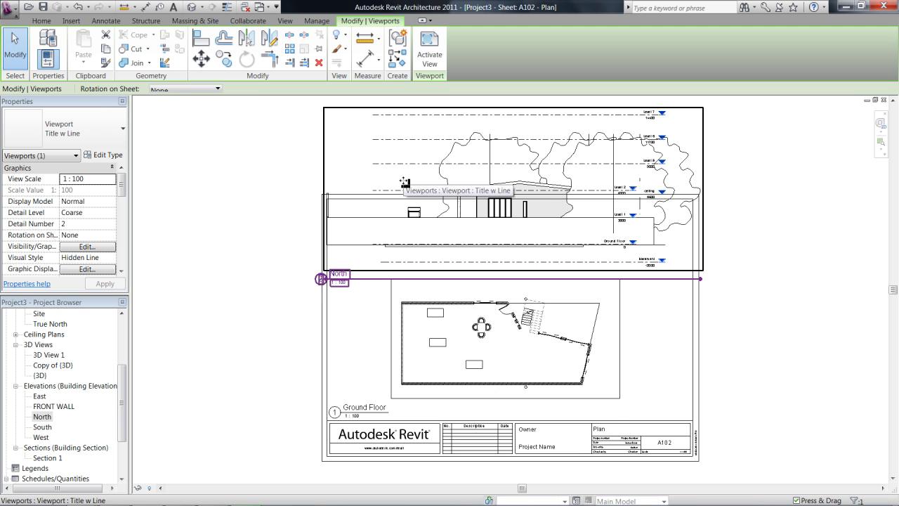
{"action": "right_click", "coordinate": [617, 187]}
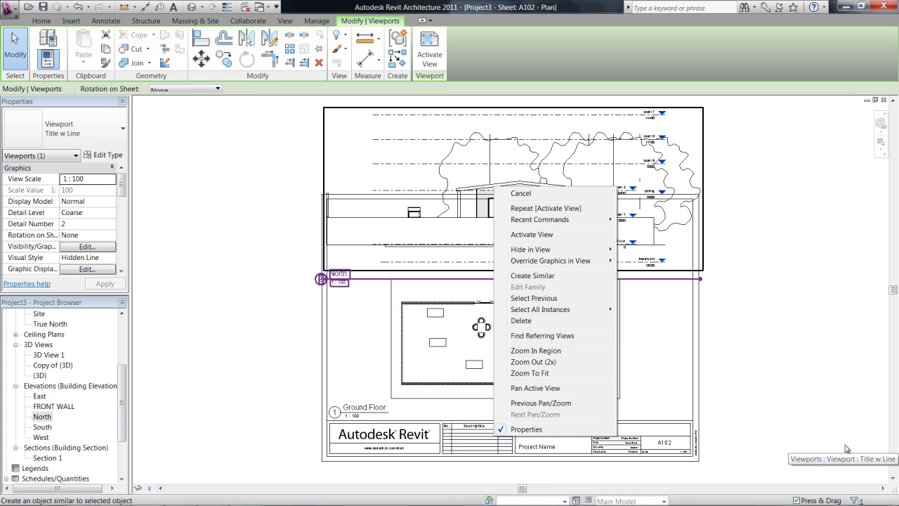
{"action": "left_click", "coordinate": [577, 239]}
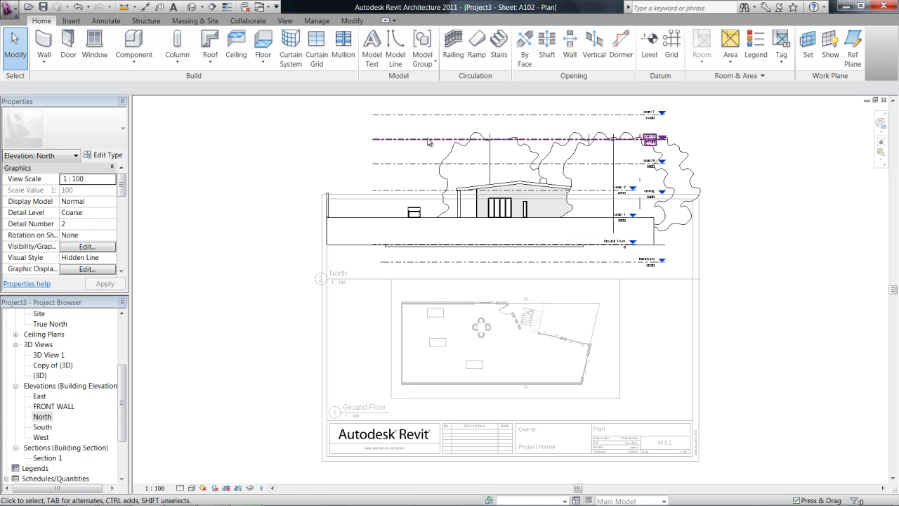
{"action": "left_click", "coordinate": [460, 114]}
{"action": "right_click", "coordinate": [459, 114]}
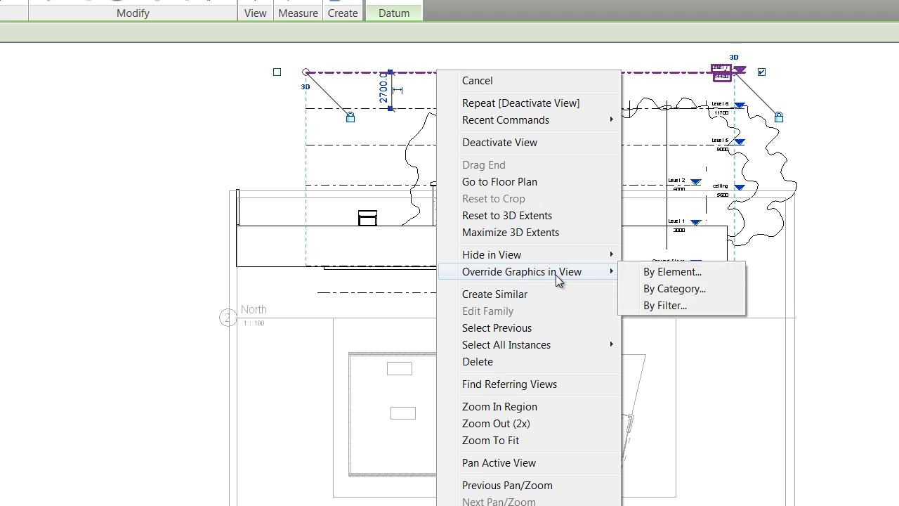
{"action": "left_click", "coordinate": [544, 256]}
{"action": "left_click", "coordinate": [660, 286]}
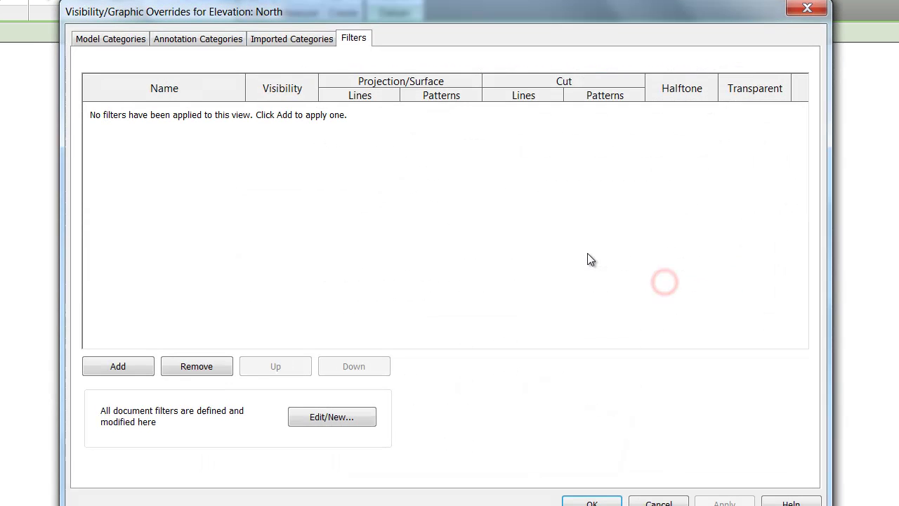
{"action": "left_click", "coordinate": [642, 501]}
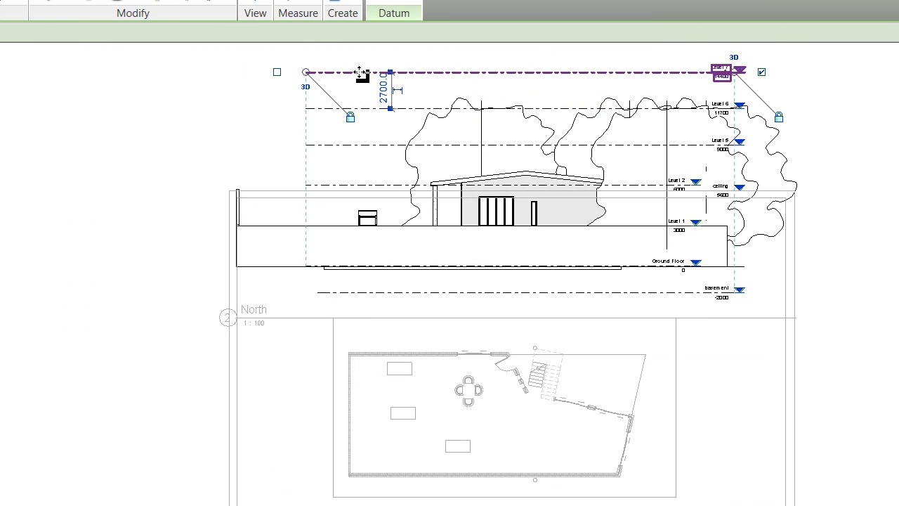
Hide the entire category of level lines in the North elevation
{"action": "right_click", "coordinate": [358, 72]}
{"action": "mouse_move", "coordinate": [499, 279]}
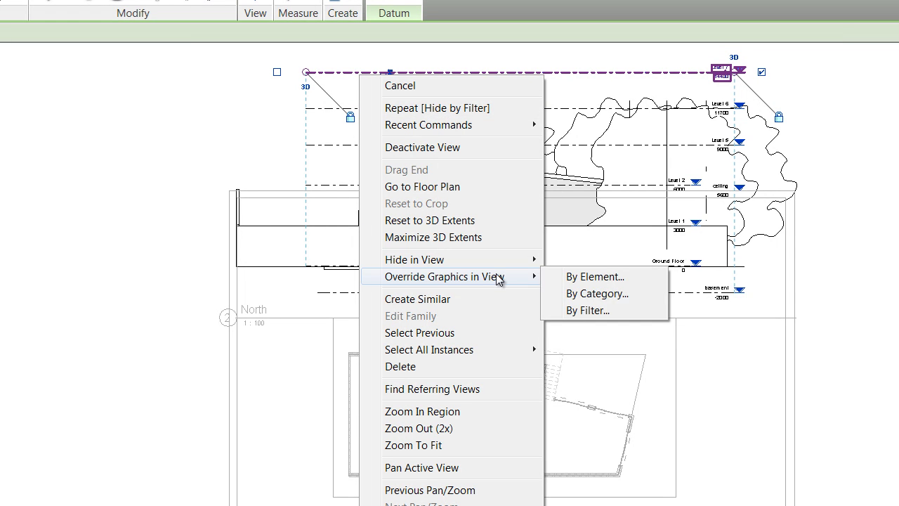
{"action": "mouse_move", "coordinate": [499, 261]}
{"action": "left_click", "coordinate": [590, 276]}
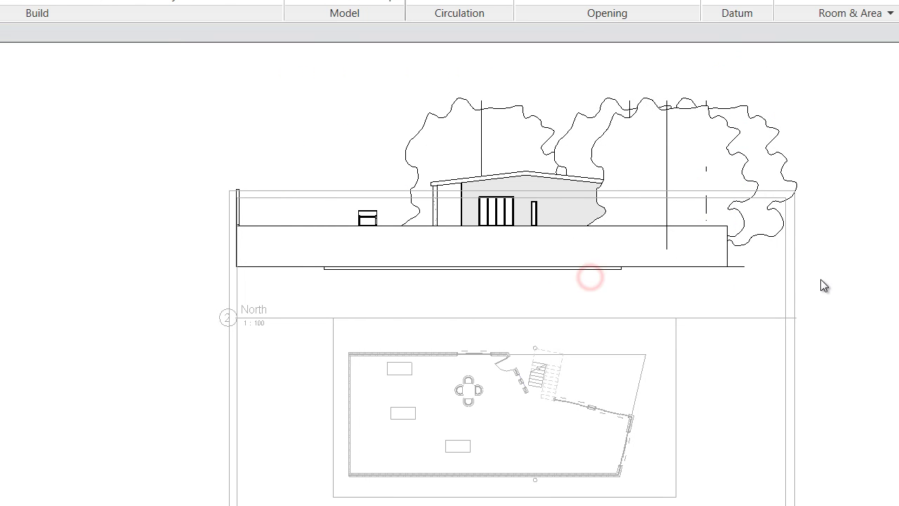
{"action": "left_click", "coordinate": [704, 146]}
{"action": "key", "text": "Delete"}
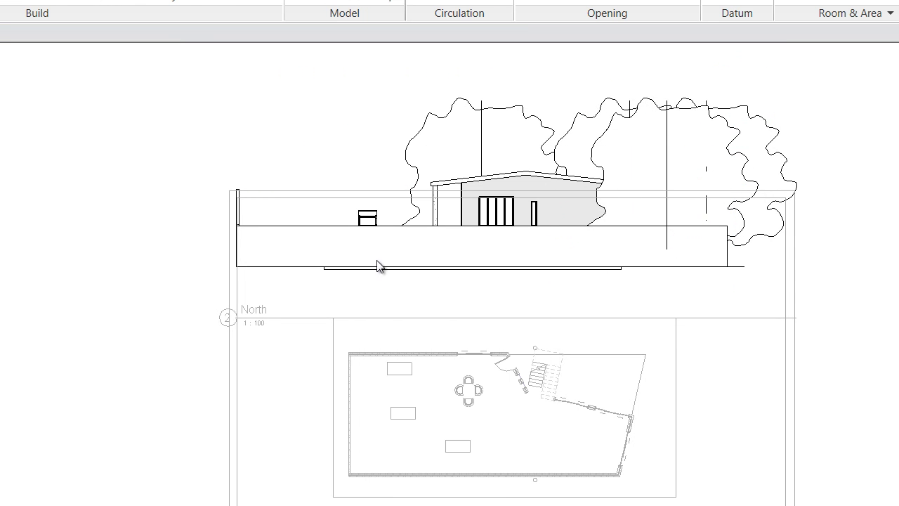
Hide the long boundary wall in front of the house and the side boundary wall as individual elements in the North elevation
{"action": "right_click", "coordinate": [281, 227]}
{"action": "left_click", "coordinate": [398, 370]}
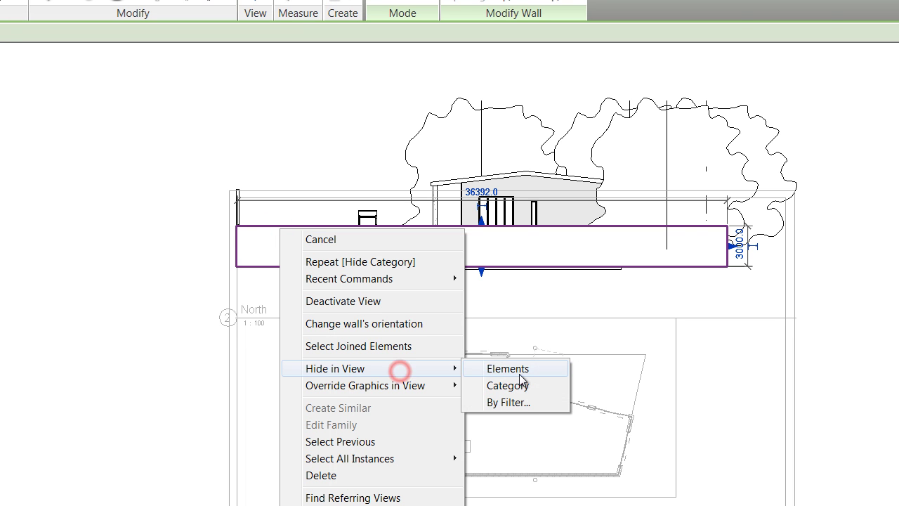
{"action": "left_click", "coordinate": [516, 371]}
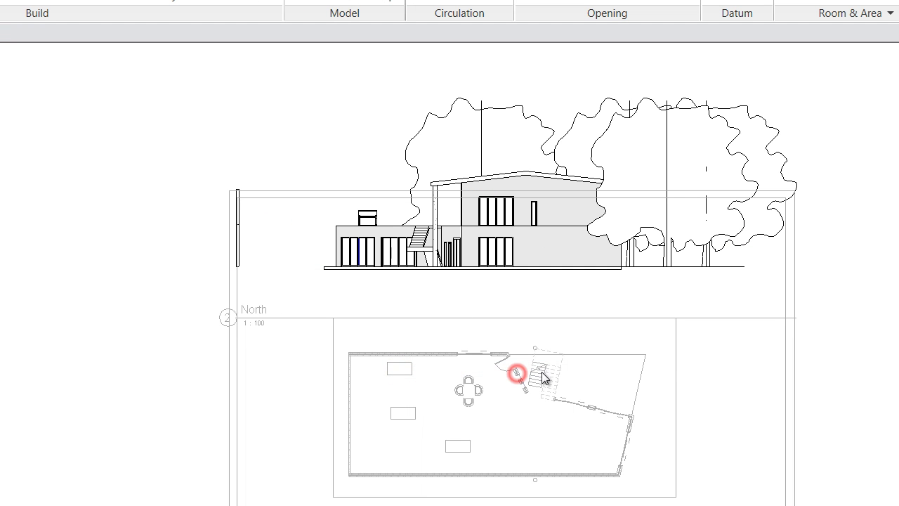
{"action": "right_click", "coordinate": [236, 219]}
{"action": "left_click", "coordinate": [358, 311]}
{"action": "left_click", "coordinate": [444, 312]}
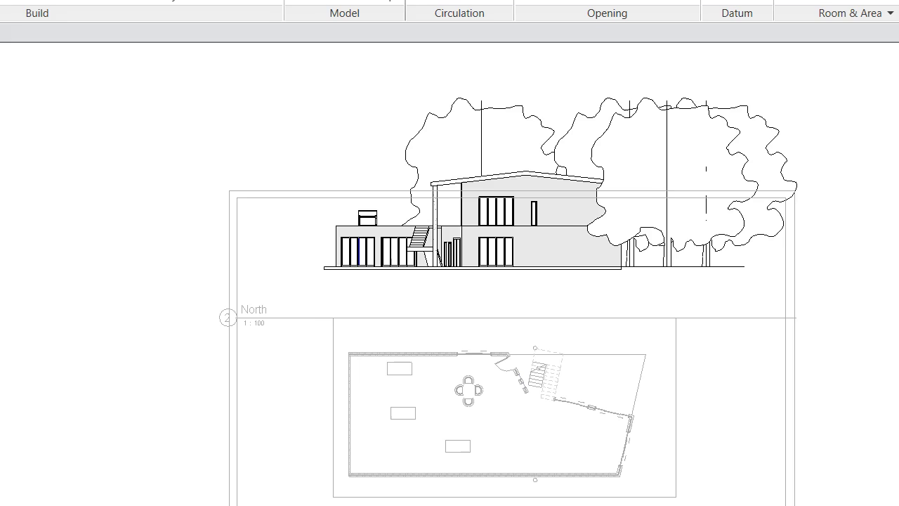
Turn on shadows for the North elevation and set its view scale to 1:200
{"action": "left_click", "coordinate": [330, 412]}
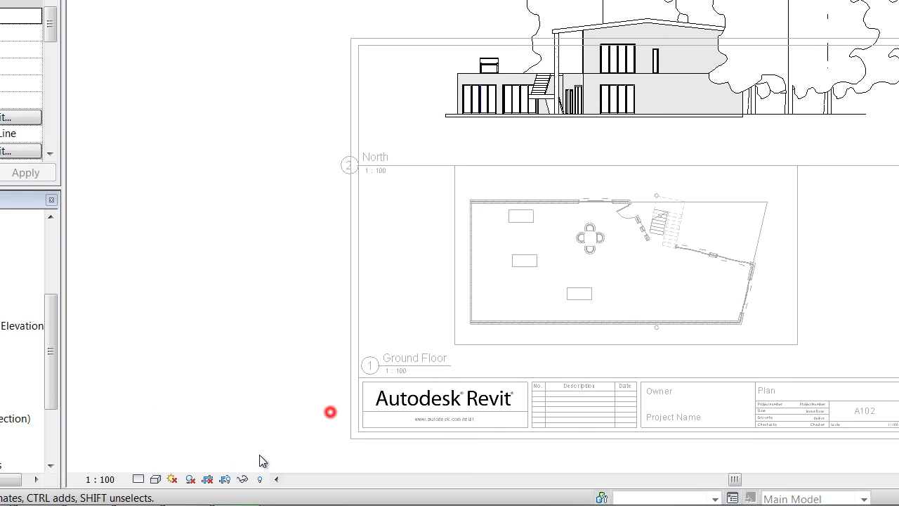
{"action": "left_click", "coordinate": [189, 479]}
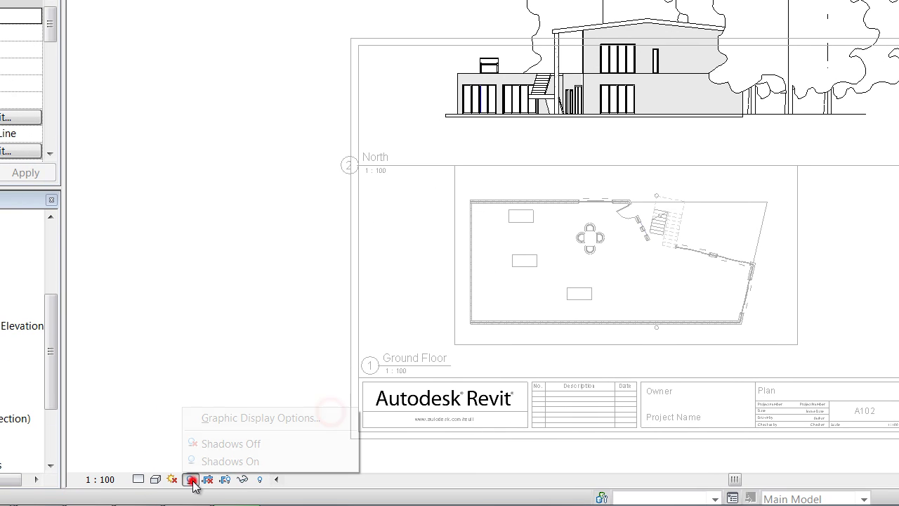
{"action": "left_click", "coordinate": [223, 460]}
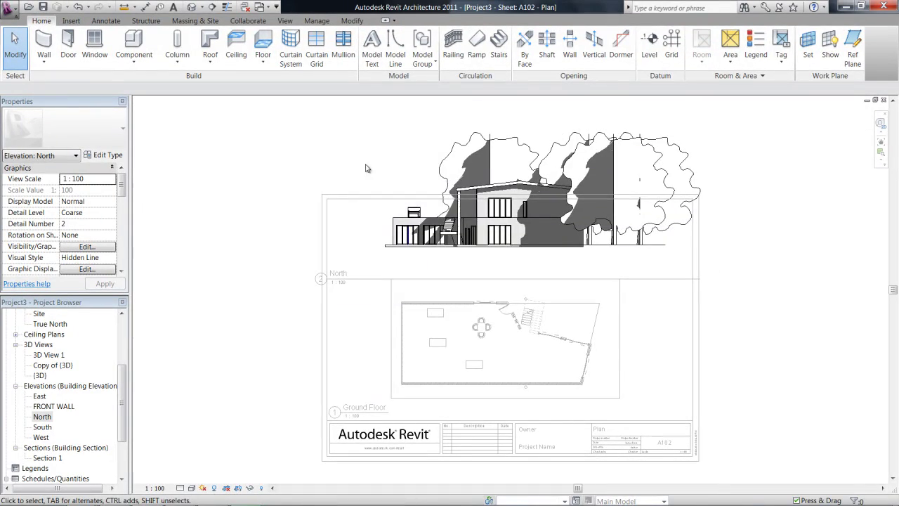
{"action": "right_click", "coordinate": [393, 162]}
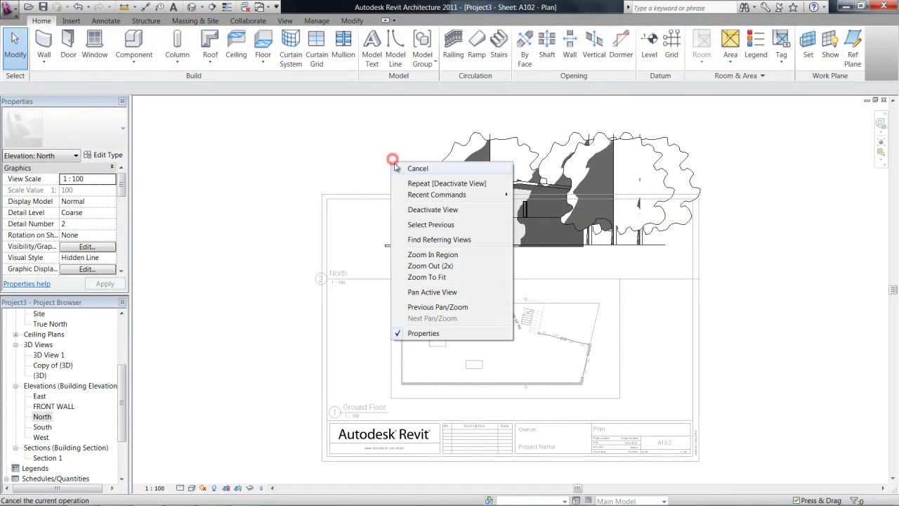
{"action": "left_click", "coordinate": [287, 249]}
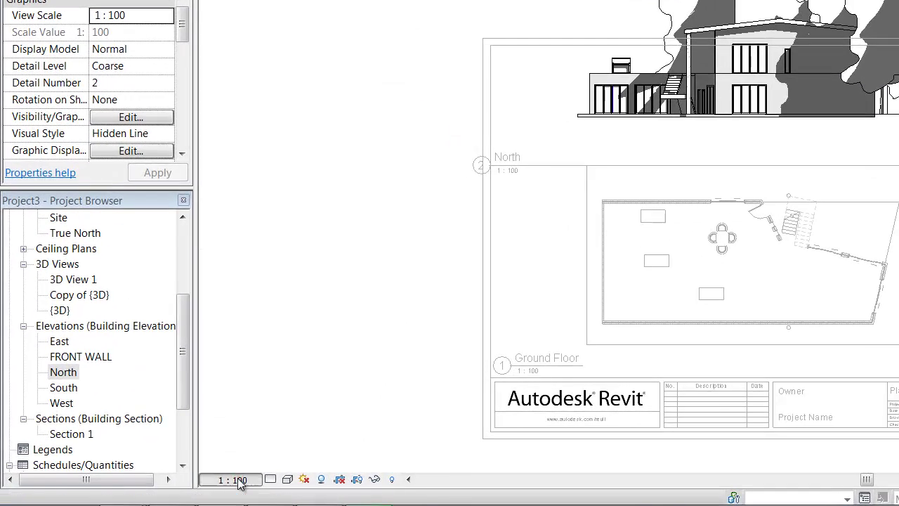
{"action": "left_click", "coordinate": [156, 487]}
{"action": "left_click", "coordinate": [258, 395]}
Deactivate the North elevation view and move its viewport up, just above the sheet border
{"action": "left_click", "coordinate": [323, 151]}
{"action": "right_click", "coordinate": [389, 125]}
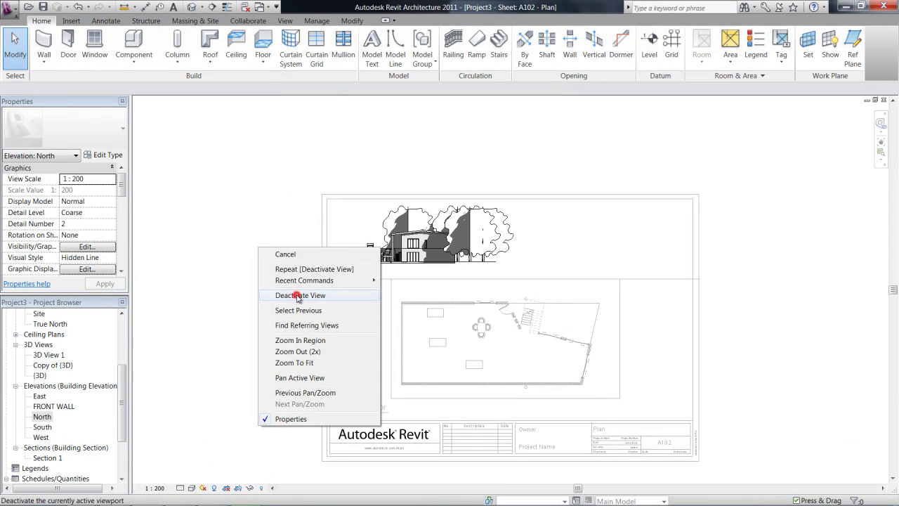
{"action": "left_click", "coordinate": [411, 213]}
{"action": "left_click", "coordinate": [444, 246]}
{"action": "left_click_drag", "start_coordinate": [444, 246], "coordinate": [462, 164]}
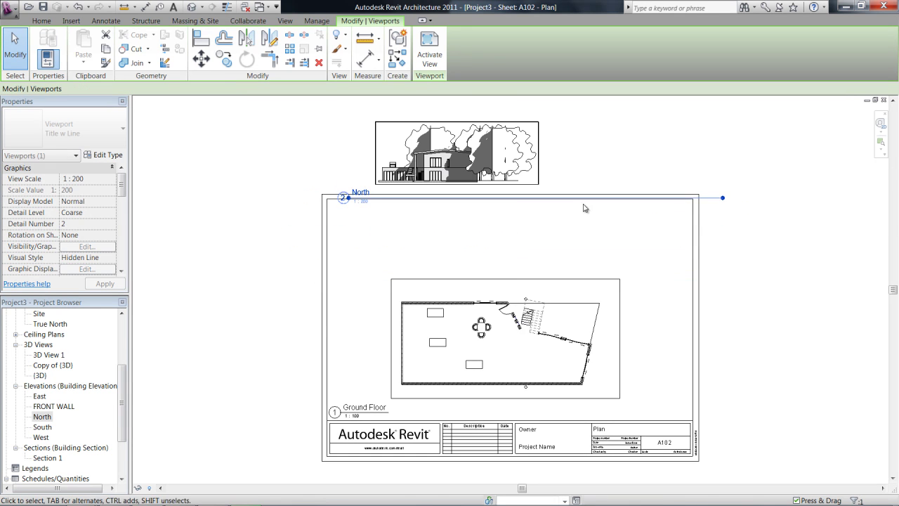
Shorten the North elevation's title line to roughly the end of its title text
{"action": "left_click_drag", "start_coordinate": [722, 203], "coordinate": [434, 224]}
{"action": "left_click_drag", "start_coordinate": [378, 224], "coordinate": [376, 222]}
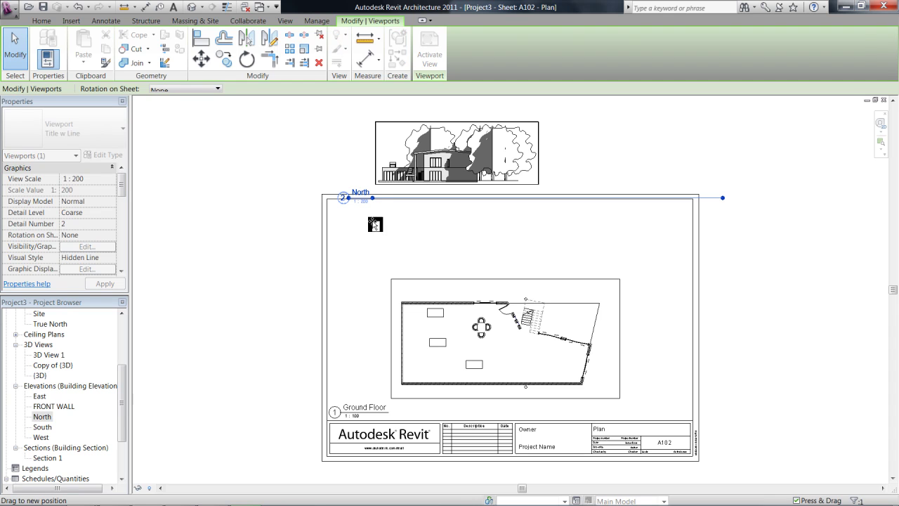
{"action": "left_click", "coordinate": [377, 253]}
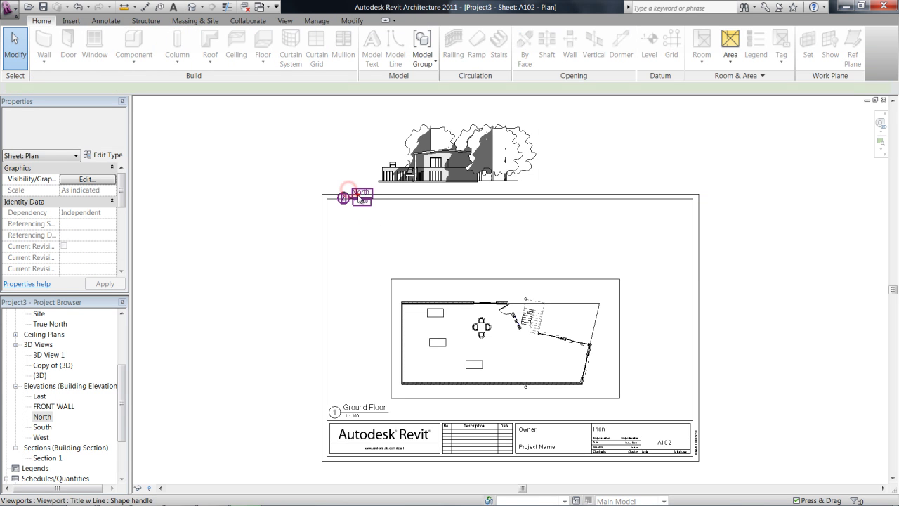
Move the North viewport into the sheet above the Ground Floor plan and align its title near the sheet's left border
{"action": "left_click", "coordinate": [360, 198]}
{"action": "mouse_move", "coordinate": [362, 195]}
{"action": "left_mouse_down"}
{"action": "mouse_move", "coordinate": [379, 201]}
{"action": "mouse_move", "coordinate": [357, 192]}
{"action": "left_mouse_up"}
{"action": "left_click_drag", "start_coordinate": [450, 154], "coordinate": [459, 241]}
{"action": "left_click", "coordinate": [358, 307]}
{"action": "left_click", "coordinate": [365, 267]}
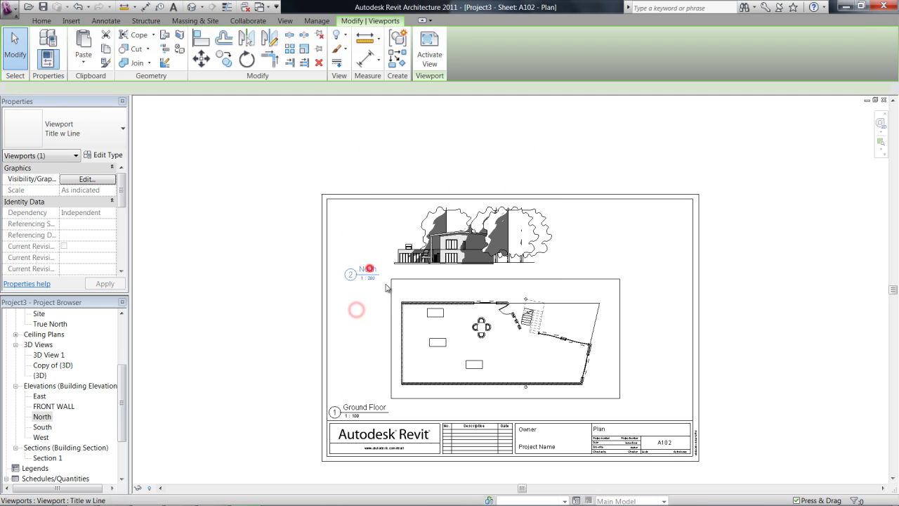
{"action": "left_click_drag", "start_coordinate": [365, 267], "coordinate": [354, 274]}
{"action": "left_click", "coordinate": [356, 221]}
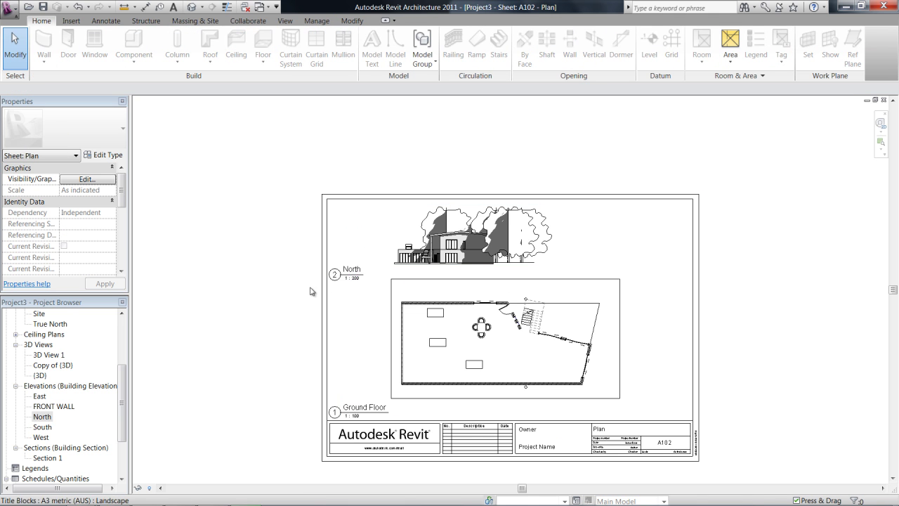
{"action": "left_click", "coordinate": [58, 301]}
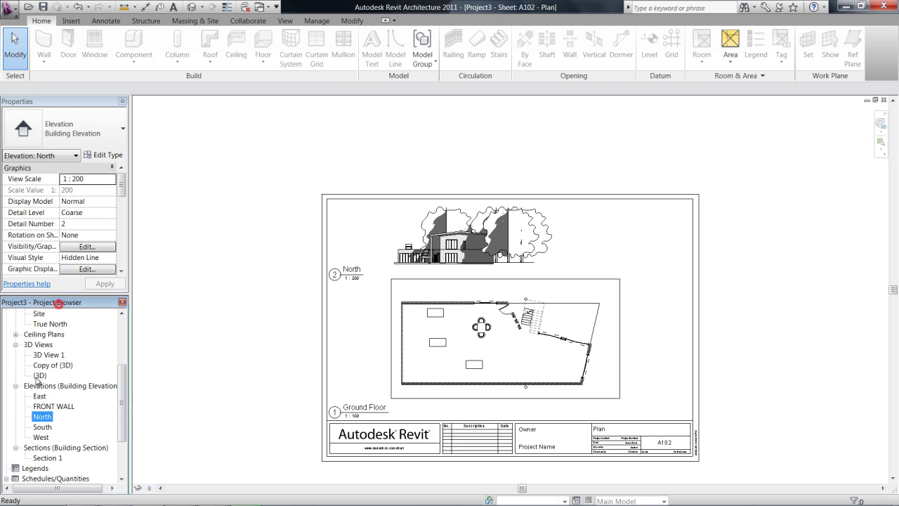
Rename the North elevation view as North Elevation
{"action": "left_click", "coordinate": [45, 417]}
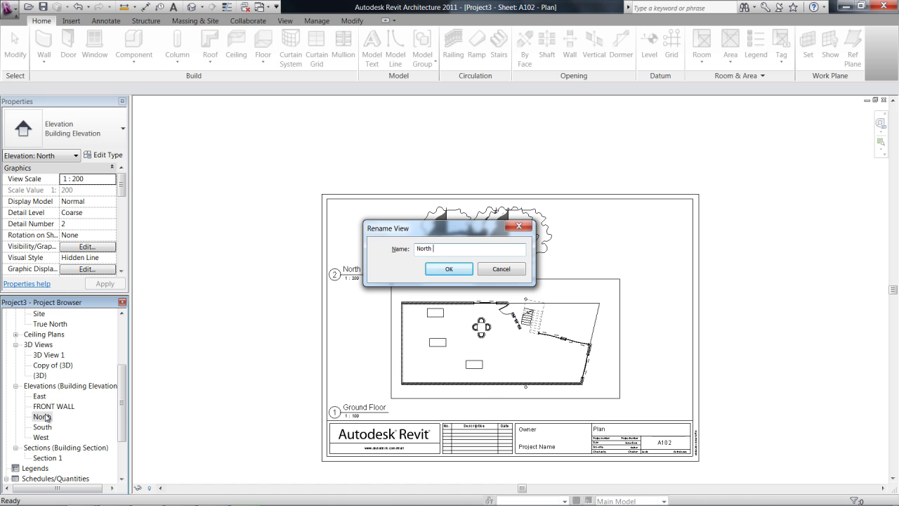
{"action": "type", "text": "North Elev"}
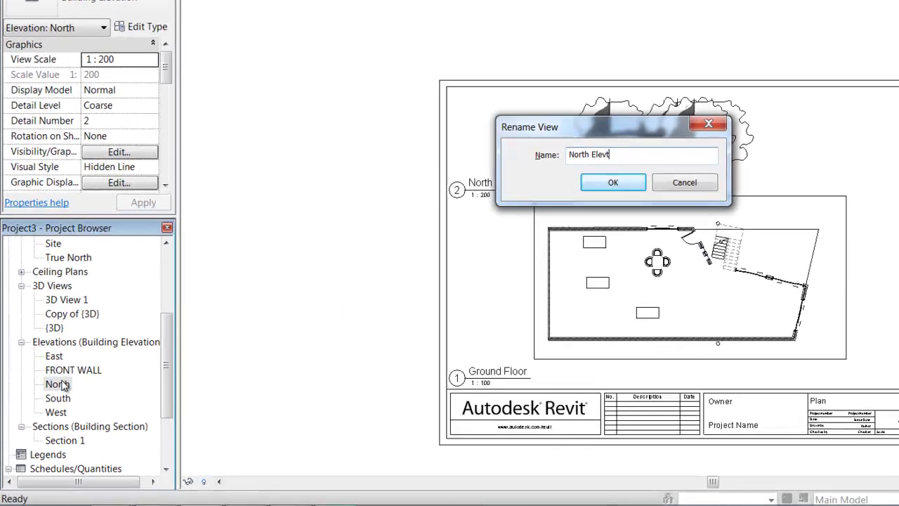
{"action": "type", "text": "ation"}
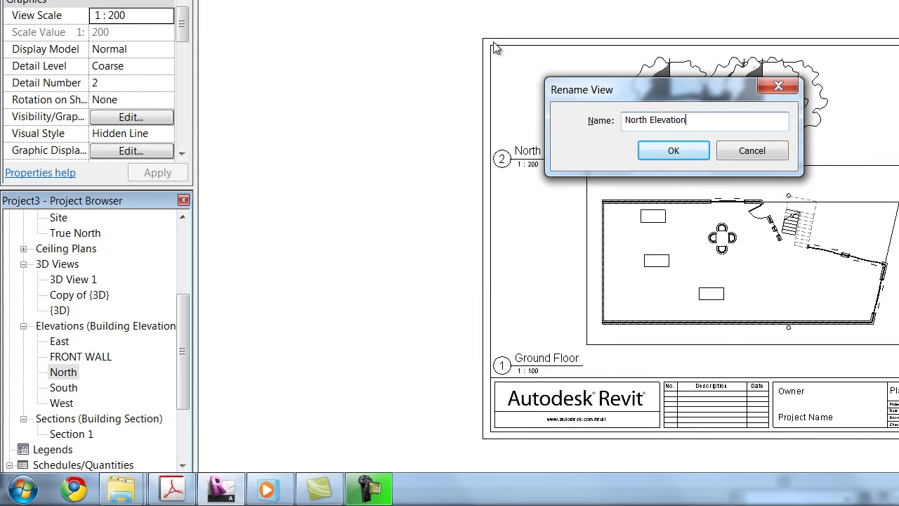
{"action": "left_click", "coordinate": [683, 147]}
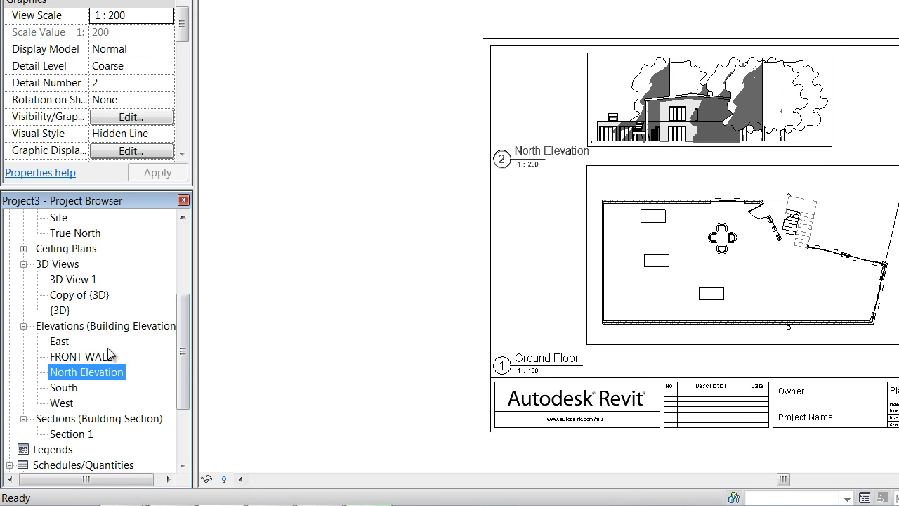
{"action": "right_click", "coordinate": [83, 375]}
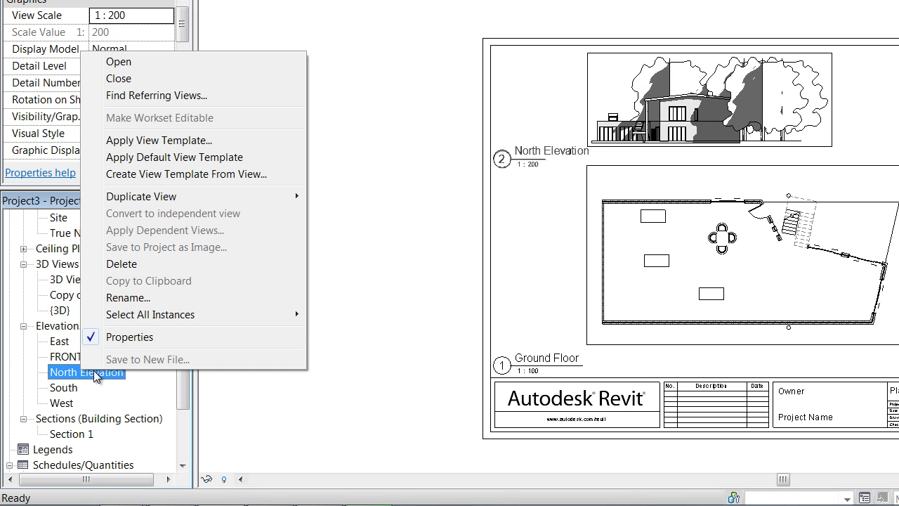
{"action": "left_click", "coordinate": [357, 225]}
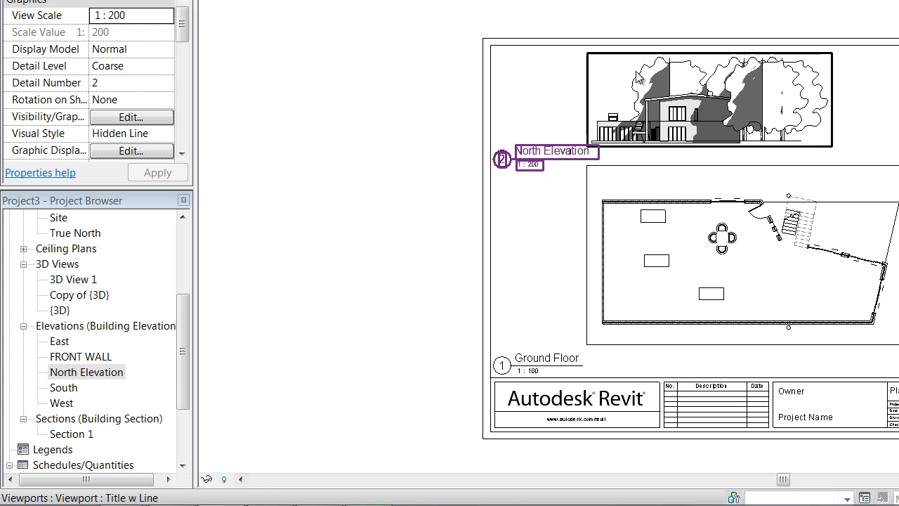
Place 3D View 1 on the Plan sheet, to the right of the North Elevation viewport
{"action": "left_click", "coordinate": [58, 280]}
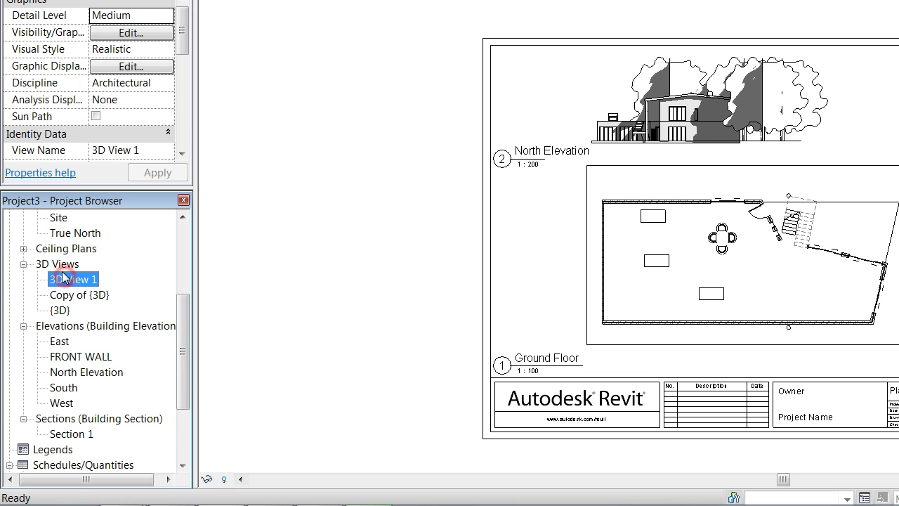
{"action": "left_click_drag", "start_coordinate": [62, 283], "coordinate": [633, 244]}
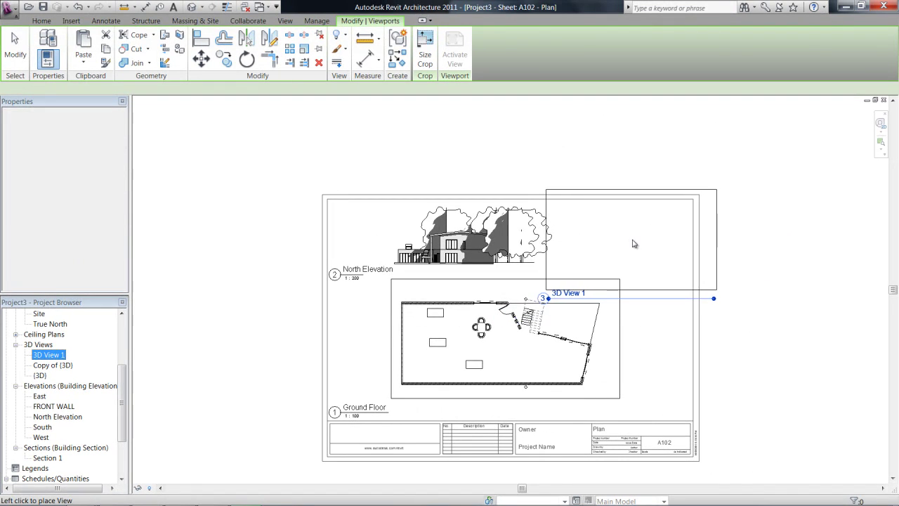
{"action": "left_click", "coordinate": [630, 243]}
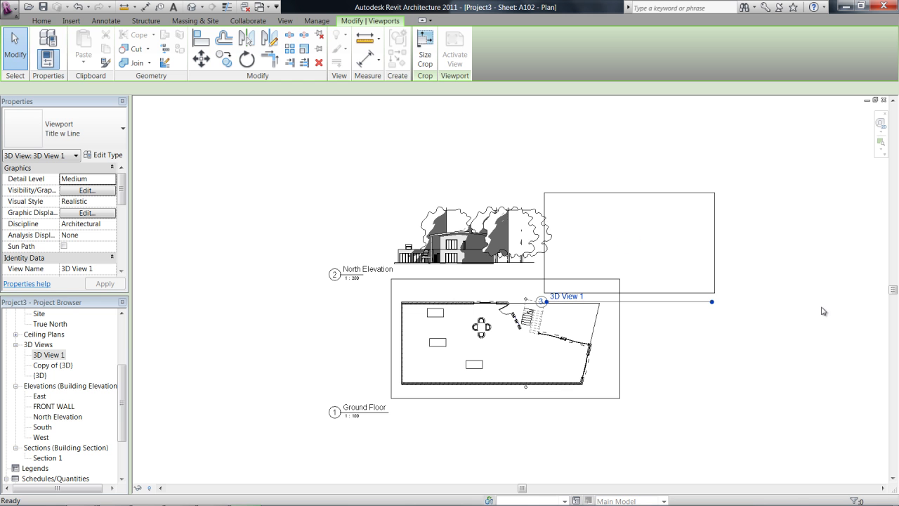
Move the North Elevation viewport closer to the sheet's left border and realign its title beneath it, inside the border
{"action": "left_click", "coordinate": [492, 240]}
{"action": "left_click_drag", "start_coordinate": [475, 244], "coordinate": [428, 247]}
{"action": "left_click_drag", "start_coordinate": [399, 208], "coordinate": [398, 209]}
{"action": "left_click", "coordinate": [395, 187]}
{"action": "left_click", "coordinate": [291, 276]}
{"action": "left_click_drag", "start_coordinate": [297, 281], "coordinate": [344, 285]}
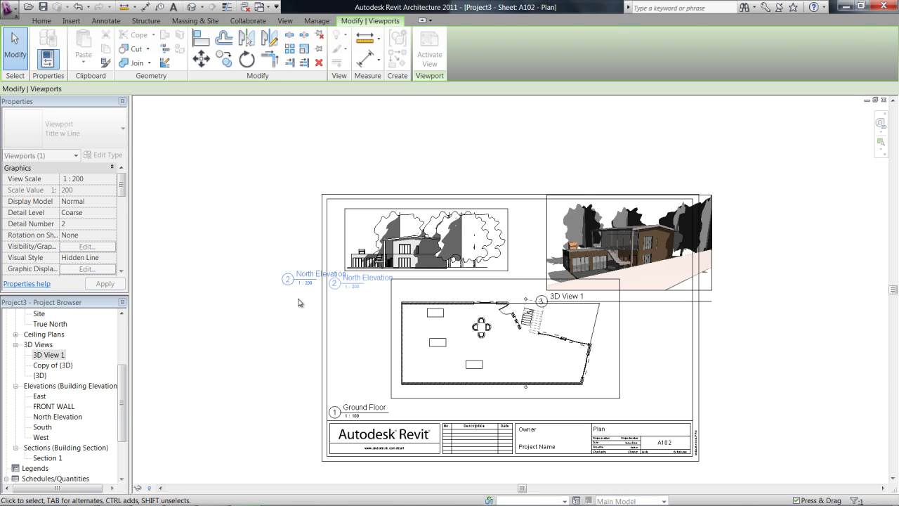
{"action": "left_click", "coordinate": [267, 297]}
Shorten the 3D View 1 title line and move the viewport left so it fits inside the sheet border
{"action": "left_click", "coordinate": [658, 246]}
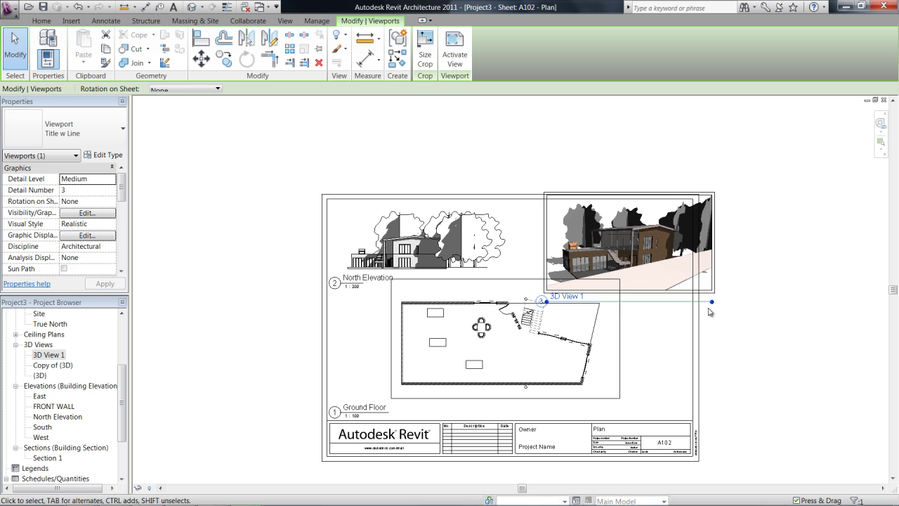
{"action": "left_click_drag", "start_coordinate": [712, 300], "coordinate": [593, 302]}
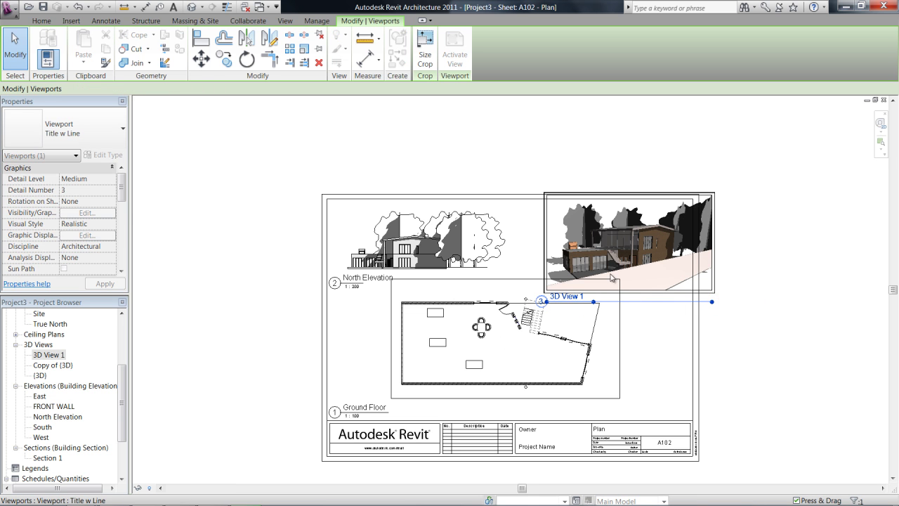
{"action": "left_click_drag", "start_coordinate": [660, 228], "coordinate": [631, 242]}
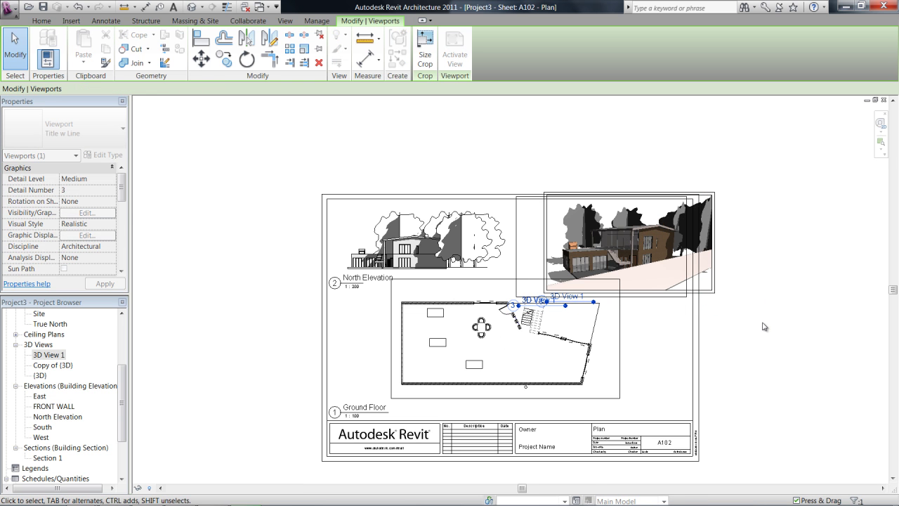
{"action": "left_click", "coordinate": [745, 286]}
Move the 3D View 1 title beneath the right end of its viewport, clear of the Ground Floor plan
{"action": "left_click", "coordinate": [549, 299]}
{"action": "left_click_drag", "start_coordinate": [549, 299], "coordinate": [667, 307]}
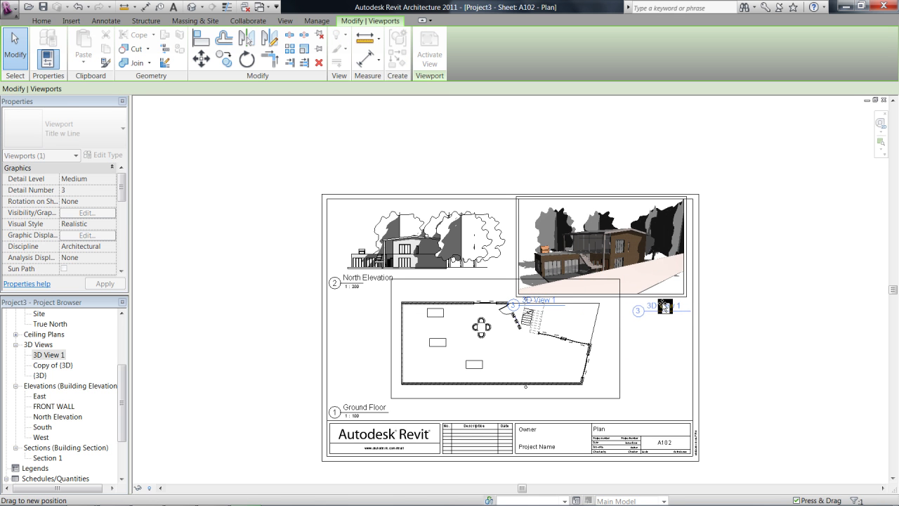
{"action": "left_click", "coordinate": [792, 311]}
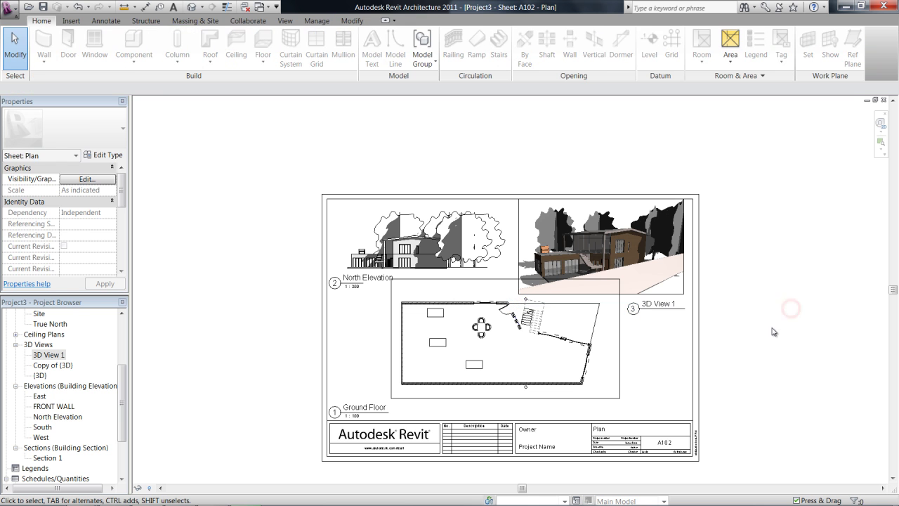
Activate the Ground Floor view on the sheet, hide its crop region and deactivate the view
{"action": "right_click", "coordinate": [397, 341]}
{"action": "left_click", "coordinate": [426, 130]}
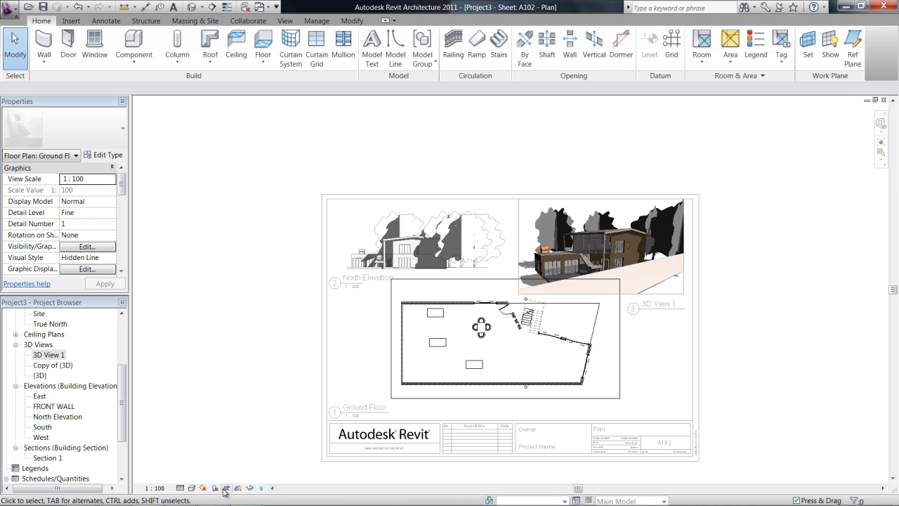
{"action": "left_click", "coordinate": [237, 488]}
{"action": "right_click", "coordinate": [362, 326]}
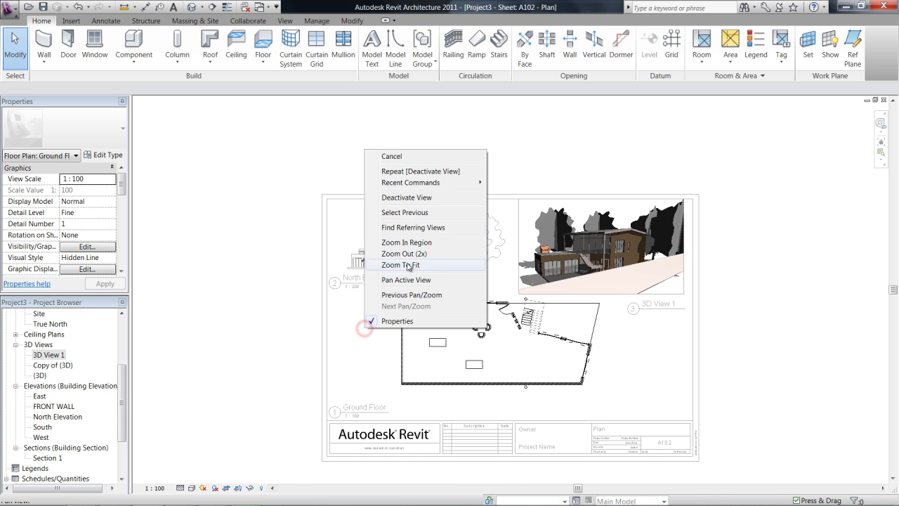
{"action": "left_click", "coordinate": [406, 198]}
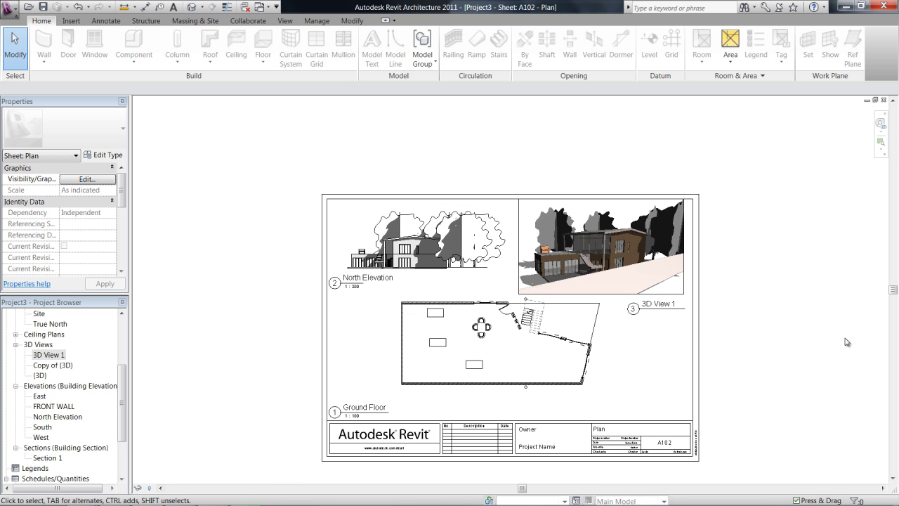
Move the Ground Floor viewport slightly down the sheet and raise its title clear of the title block
{"action": "mouse_move", "coordinate": [457, 344]}
{"action": "left_mouse_down"}
{"action": "mouse_move", "coordinate": [454, 363]}
{"action": "mouse_move", "coordinate": [476, 307]}
{"action": "mouse_move", "coordinate": [461, 353]}
{"action": "left_mouse_up"}
{"action": "left_click", "coordinate": [280, 385]}
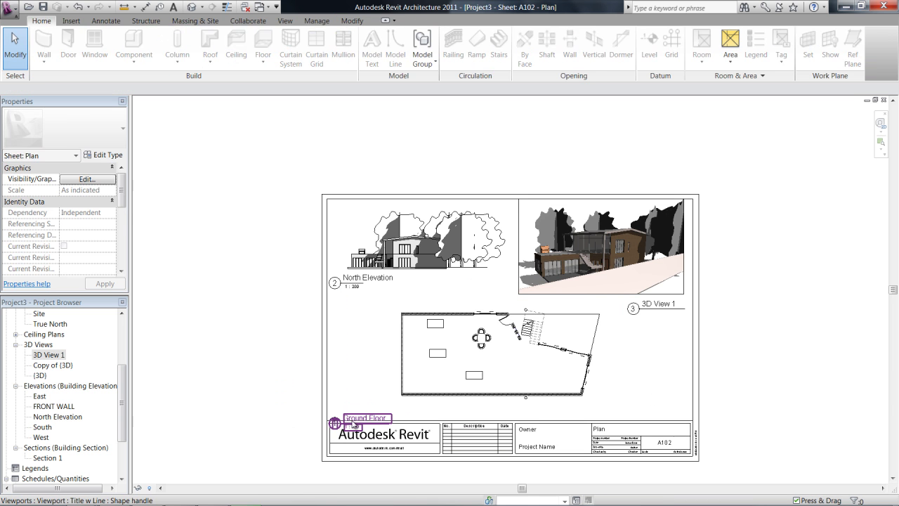
{"action": "left_click_drag", "start_coordinate": [368, 394], "coordinate": [368, 404]}
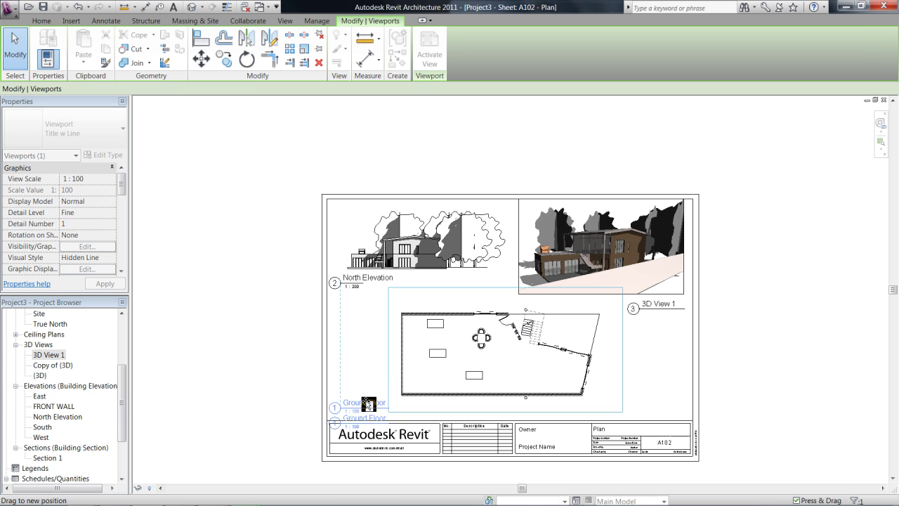
{"action": "left_click", "coordinate": [269, 380]}
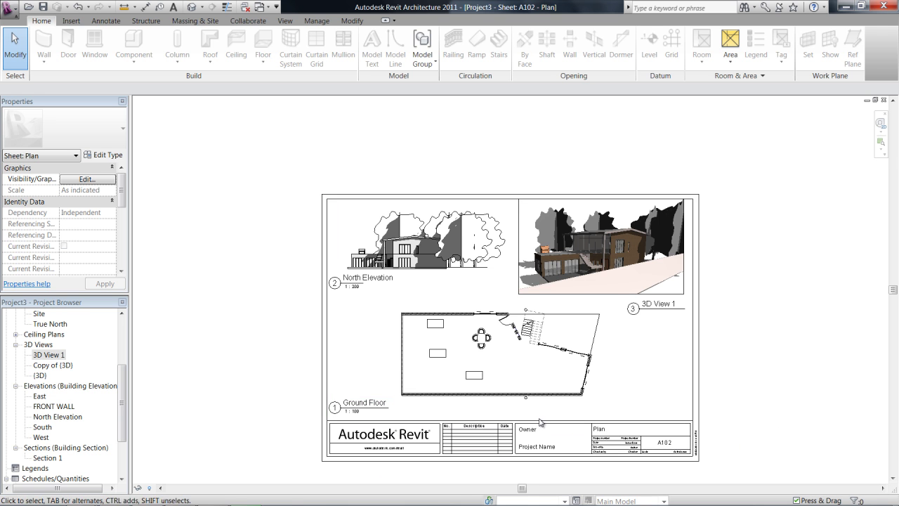
{"action": "middle_click", "coordinate": [708, 415]}
{"action": "middle_click", "coordinate": [708, 415]}
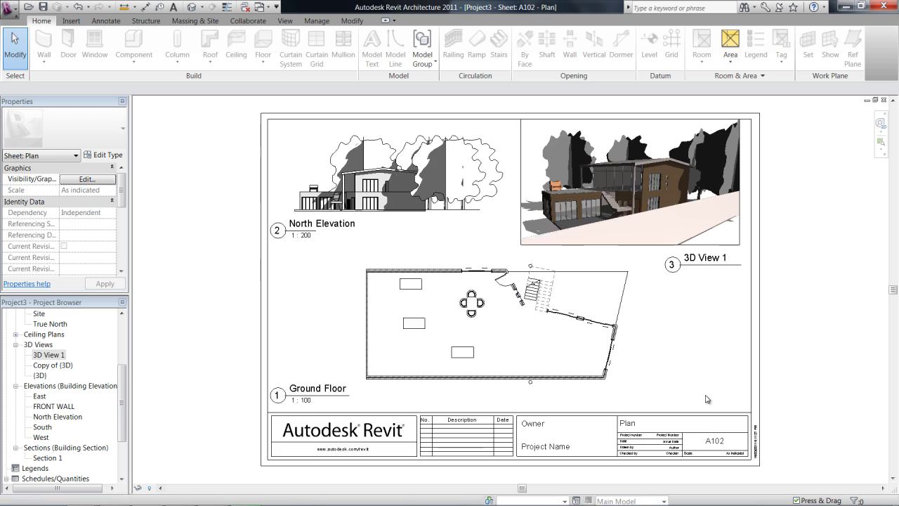
{"action": "left_click_drag", "start_coordinate": [121, 405], "coordinate": [120, 412]}
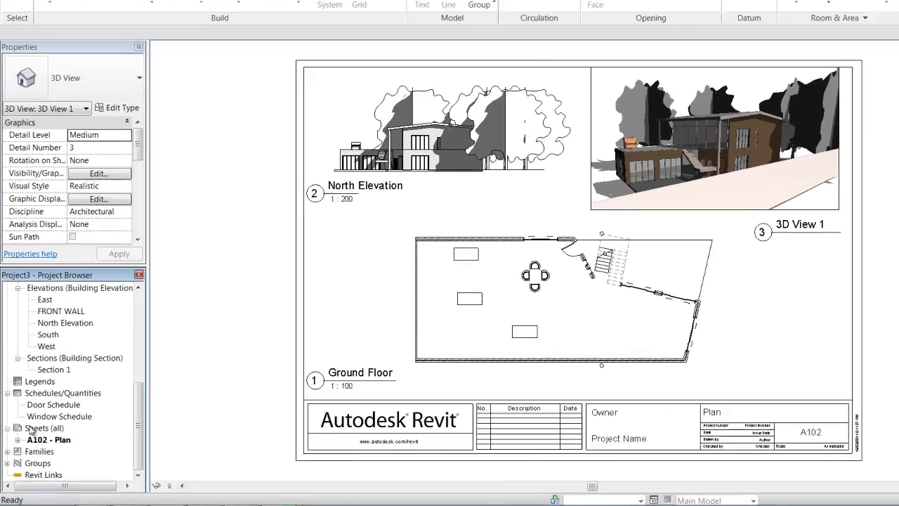
{"action": "right_click", "coordinate": [31, 429]}
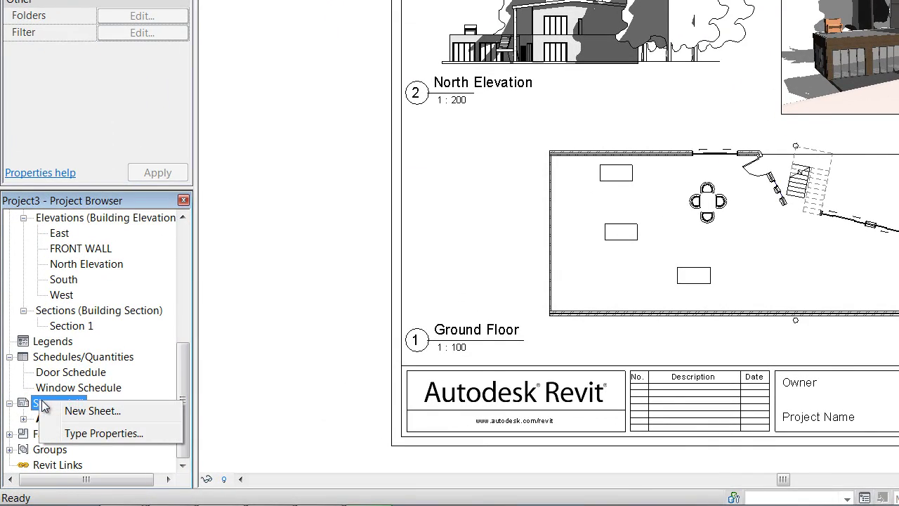
{"action": "left_click", "coordinate": [70, 411]}
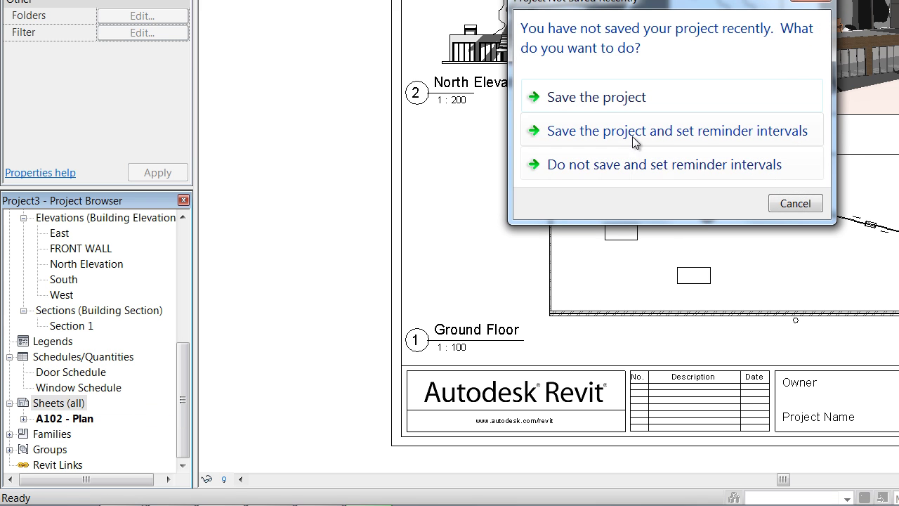
{"action": "left_click", "coordinate": [794, 204]}
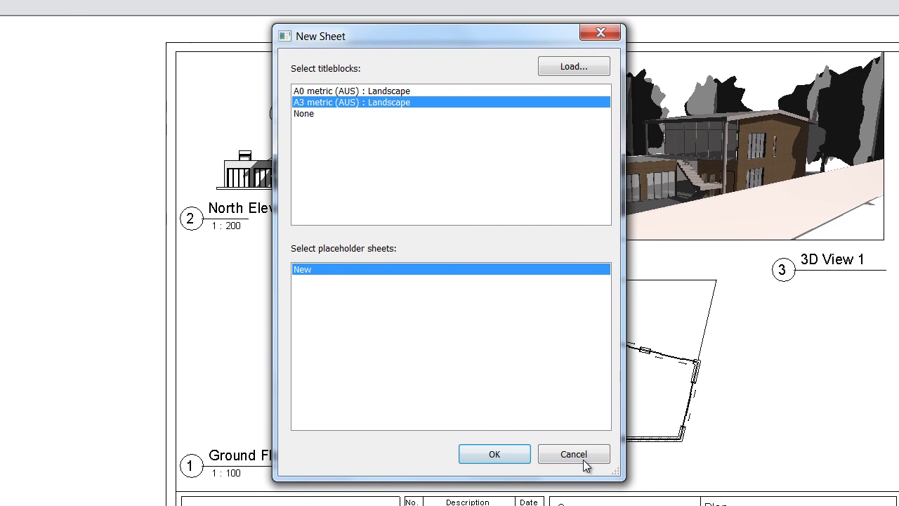
{"action": "left_click", "coordinate": [639, 422]}
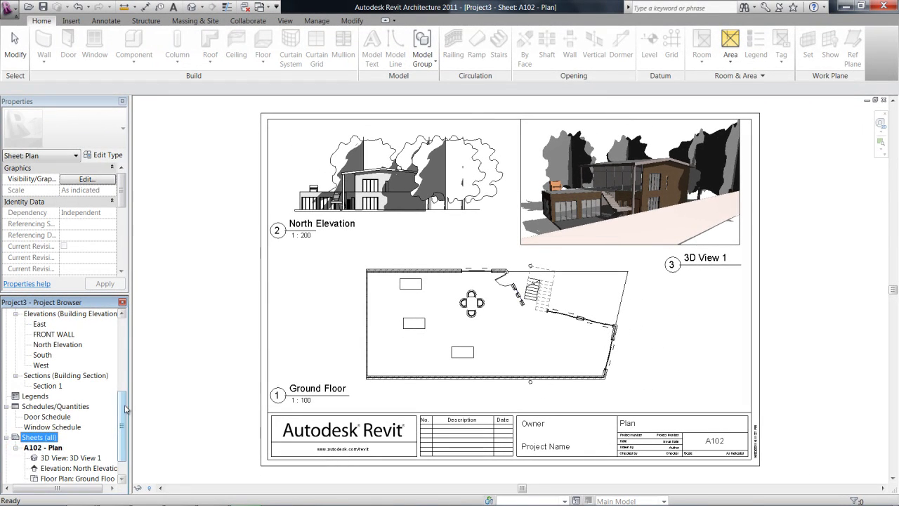
Review the elevation, floor plan and 3D views listed under sheet A102 - Plan in the project browser
{"action": "left_click_drag", "start_coordinate": [123, 407], "coordinate": [122, 436]}
{"action": "left_click", "coordinate": [60, 437]}
{"action": "left_click", "coordinate": [61, 447]}
{"action": "left_click", "coordinate": [61, 428]}
{"action": "left_click", "coordinate": [192, 339]}
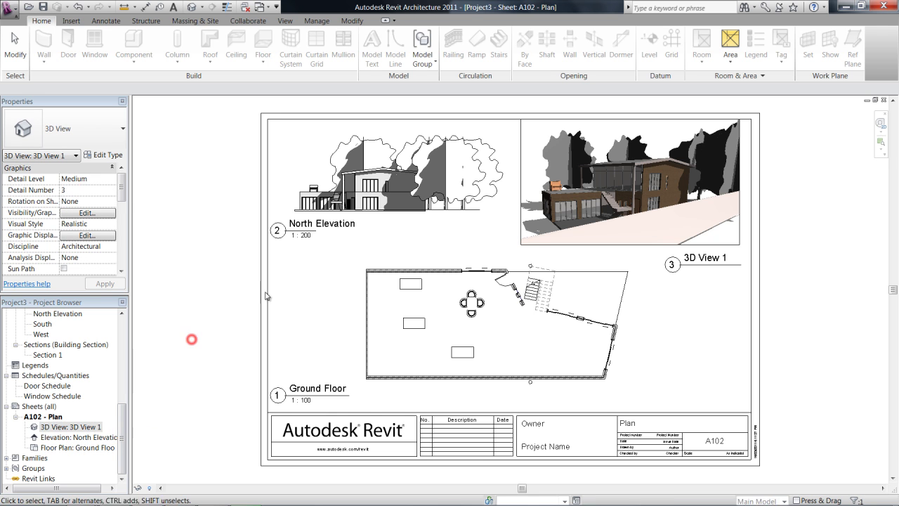